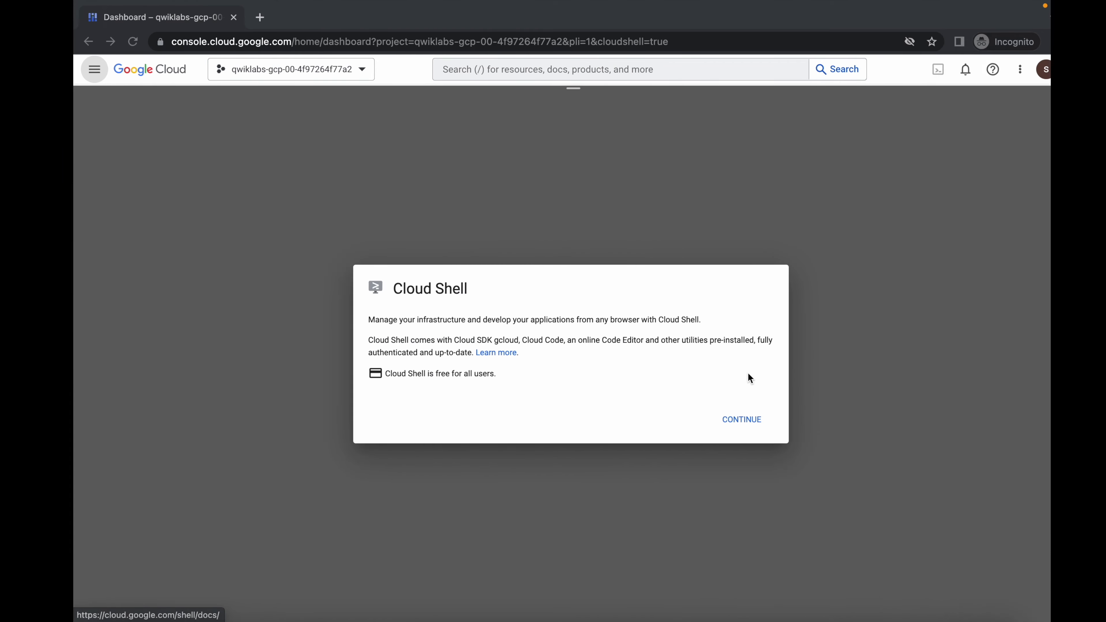
# Step: Start the Cloud Shell session and copy the default zone command from the lab's "Set the zone" section
pyautogui.click(733, 421)
pyautogui.hotkey('ctrl', 'Left')
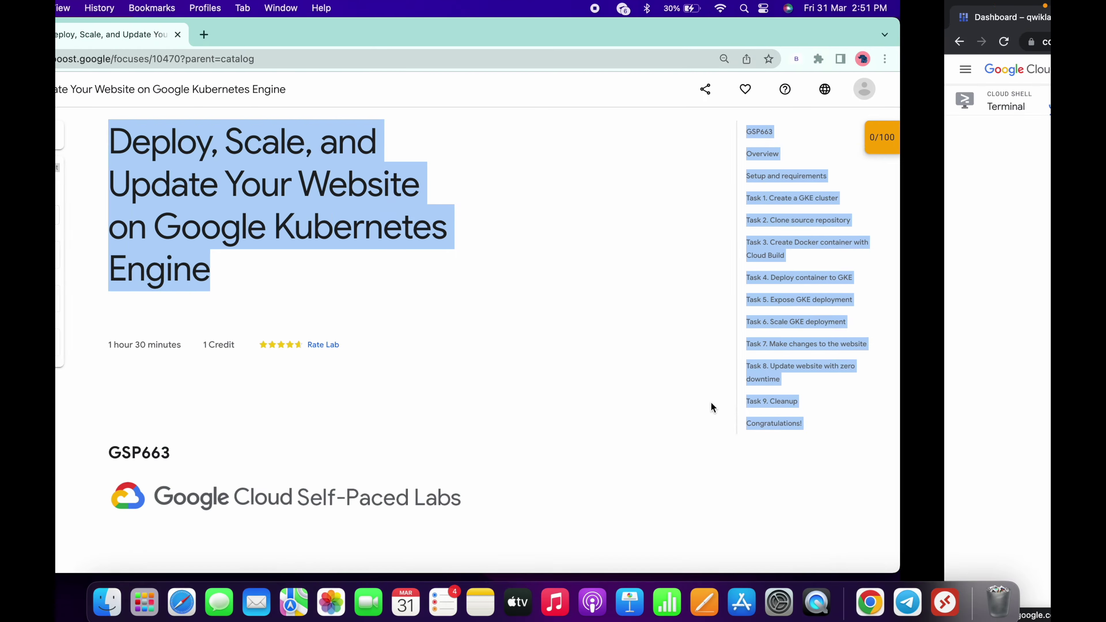
pyautogui.click(495, 269)
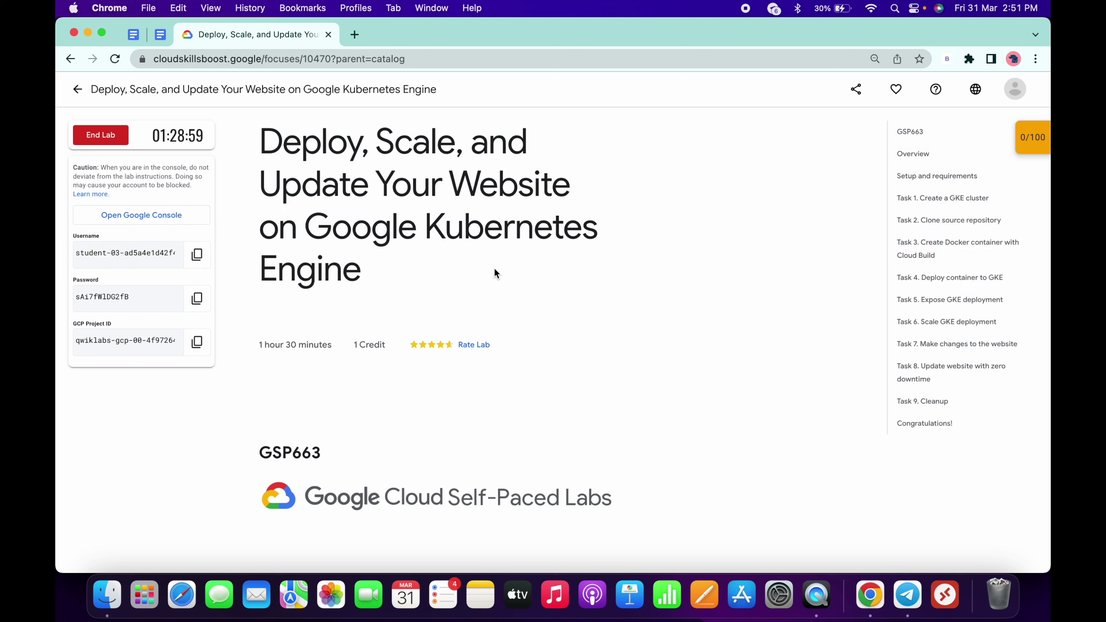
pyautogui.click(914, 198)
pyautogui.scroll(5, 498, 290)
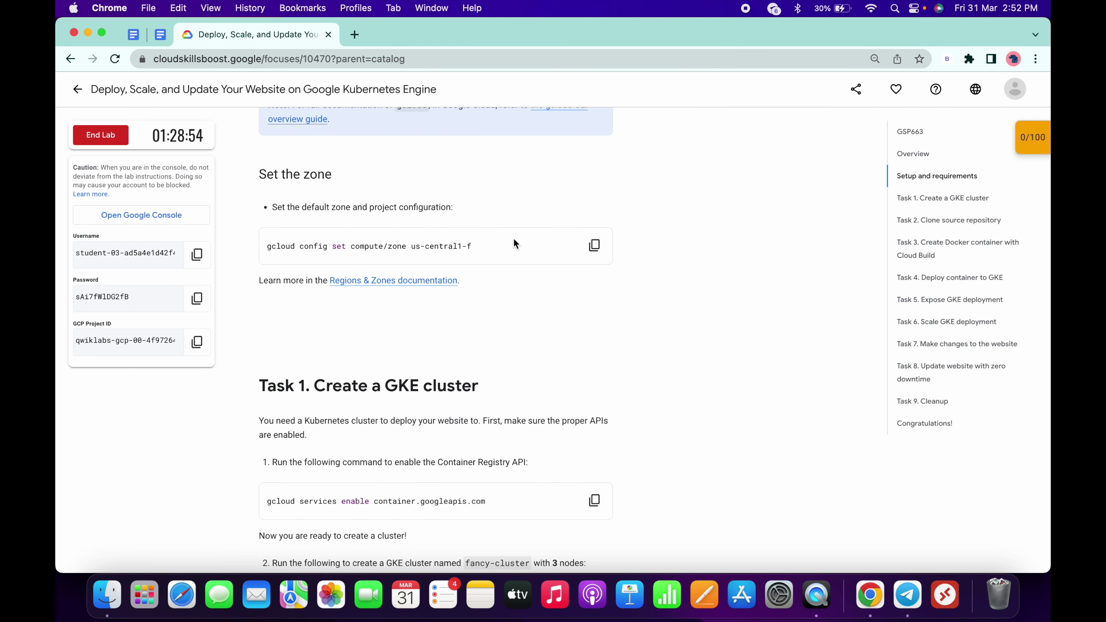
pyautogui.click(596, 248)
pyautogui.press('super+Tab')
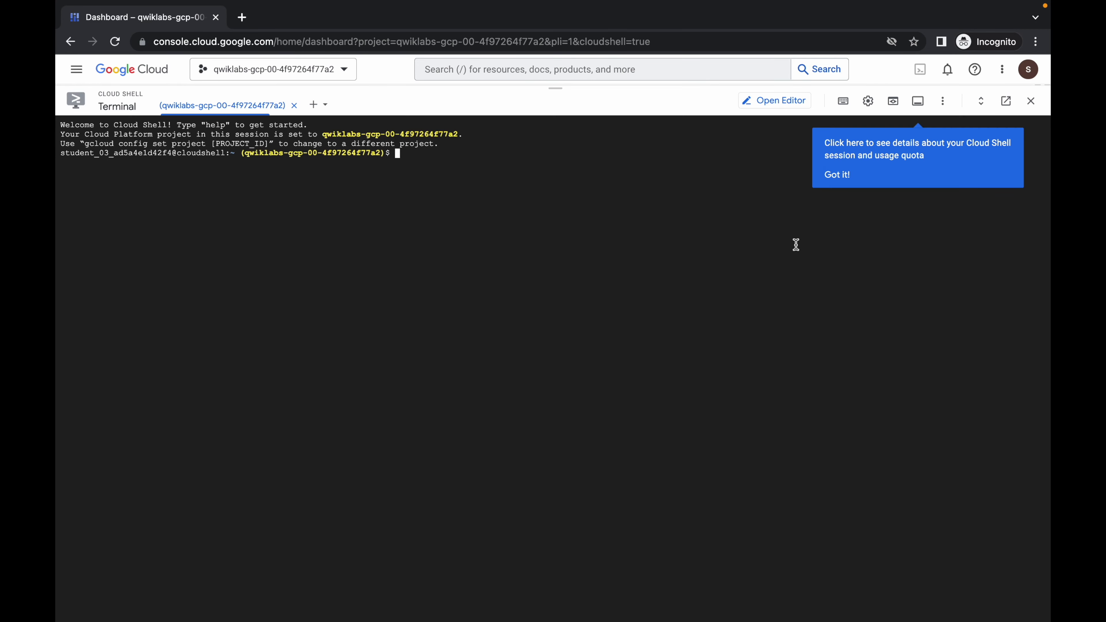
# Step: Set the Cloud Shell terminal text size to Medium and dismiss the session and usage quota tip
pyautogui.click(869, 101)
pyautogui.moveTo(775, 148)
pyautogui.moveTo(626, 170)
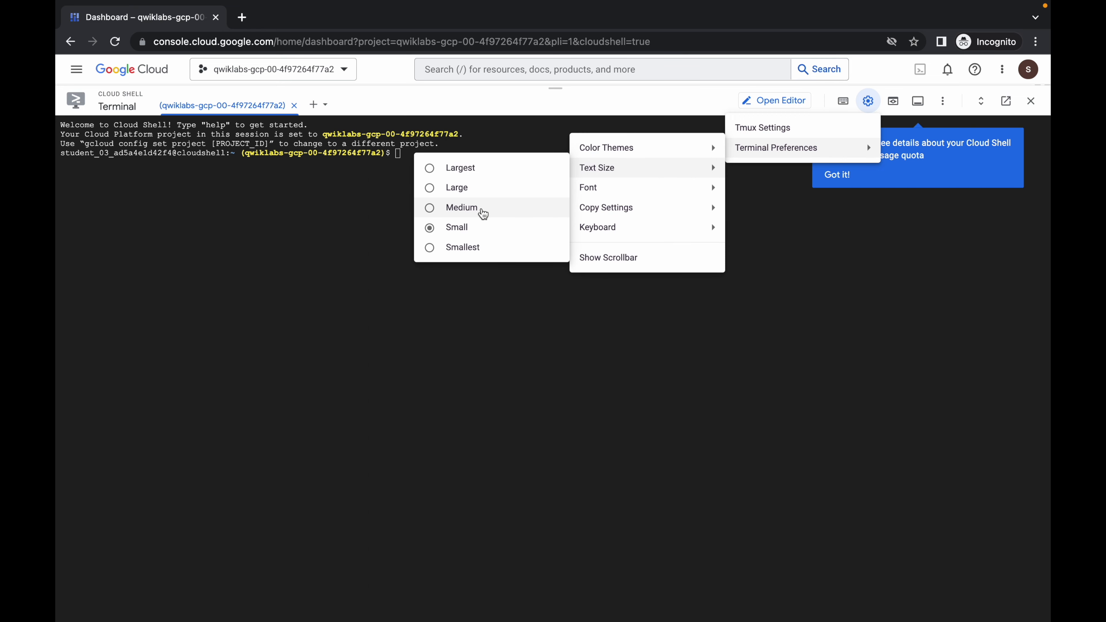
pyautogui.click(483, 214)
pyautogui.click(842, 179)
# Step: Run the lab's command gcloud config set compute/zone us-central1-f in Cloud Shell
pyautogui.hotkey('ctrl', 'Left')
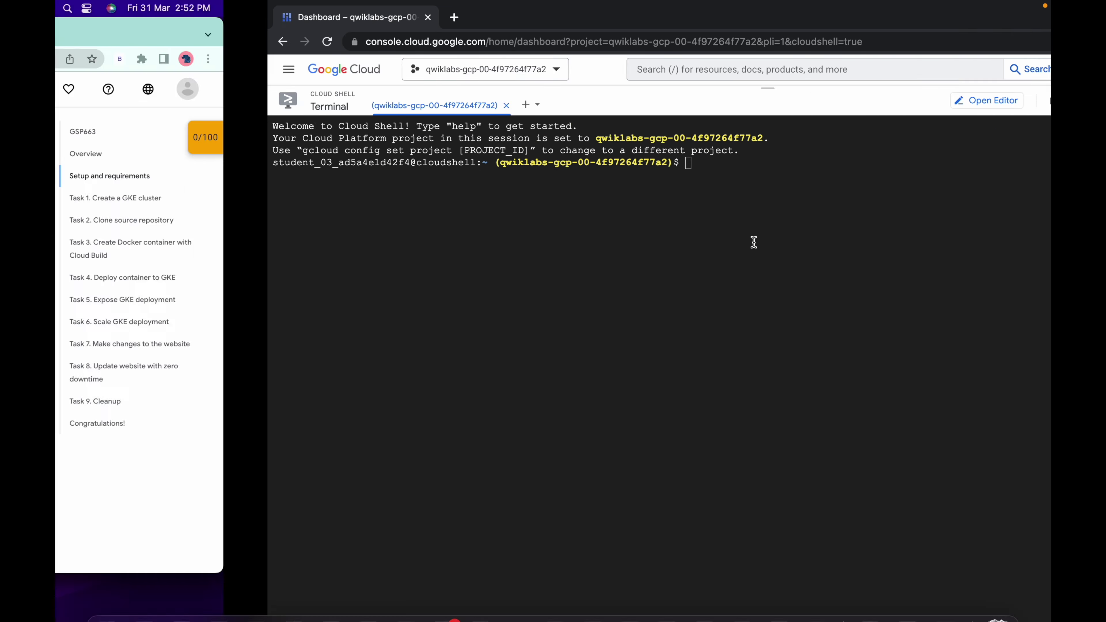
pyautogui.click(593, 244)
pyautogui.hotkey('ctrl', 'Right')
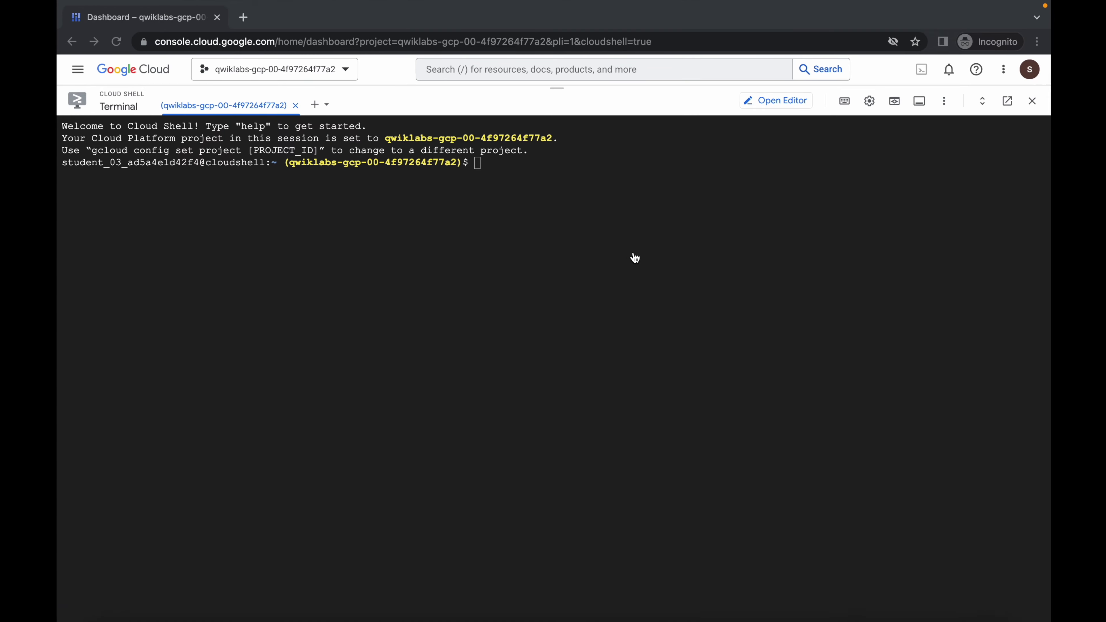
pyautogui.hotkey('ctrl', 'v')
pyautogui.press('Return')
pyautogui.press('Return')
# Step: Run the Task 1 command gcloud services enable container.googleapis.com in Cloud Shell
pyautogui.hotkey('ctrl', 'Left')
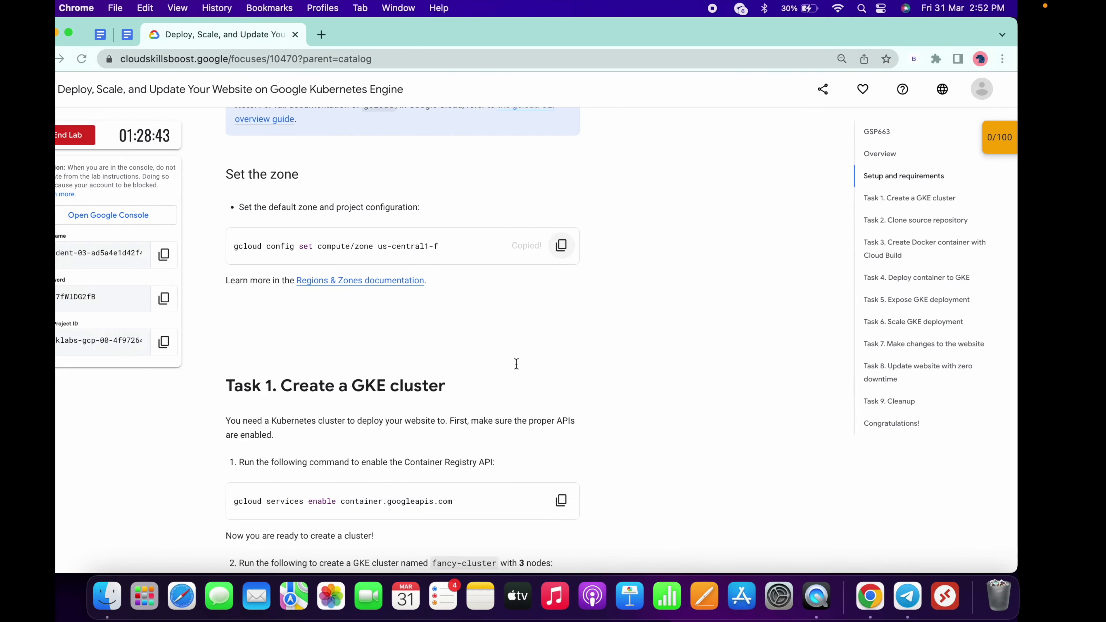
pyautogui.scroll(-3, 517, 364)
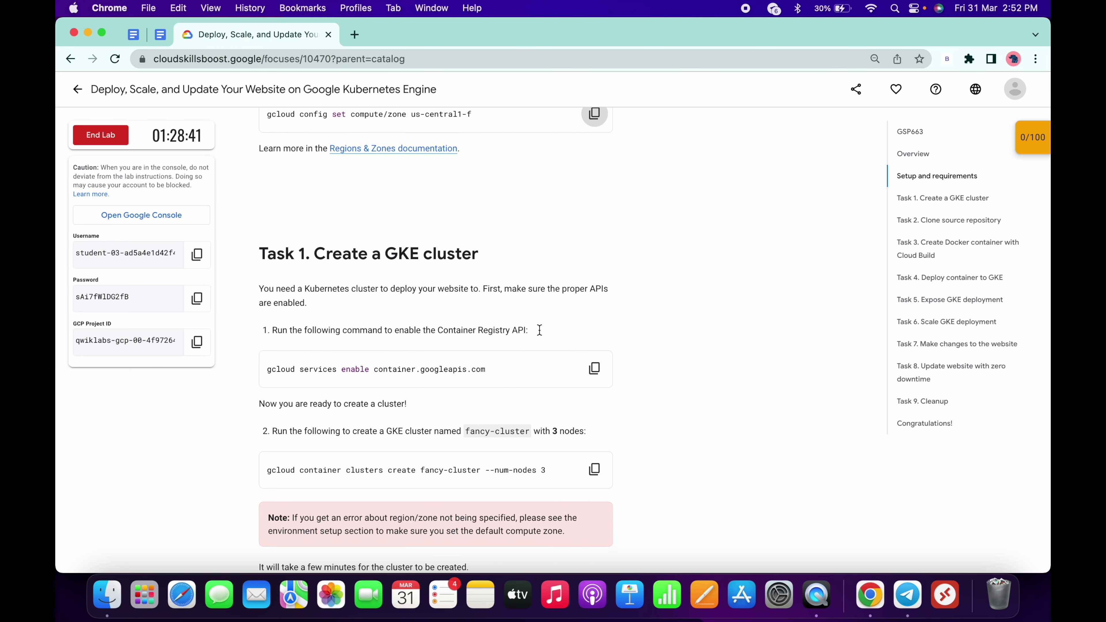
pyautogui.click(594, 369)
pyautogui.hotkey('ctrl', 'Right')
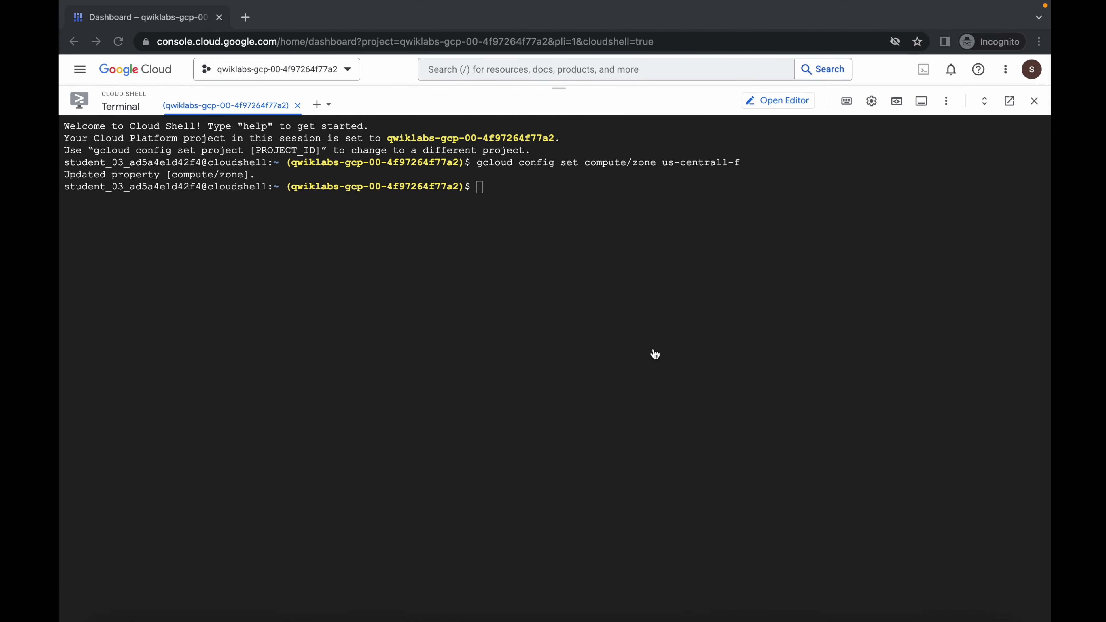
pyautogui.press('super+v')
pyautogui.press('Return')
# Step: Create a three-node GKE cluster by running gcloud container clusters create fancy-cluster --num-nodes 3
pyautogui.hotkey('ctrl', 'Left')
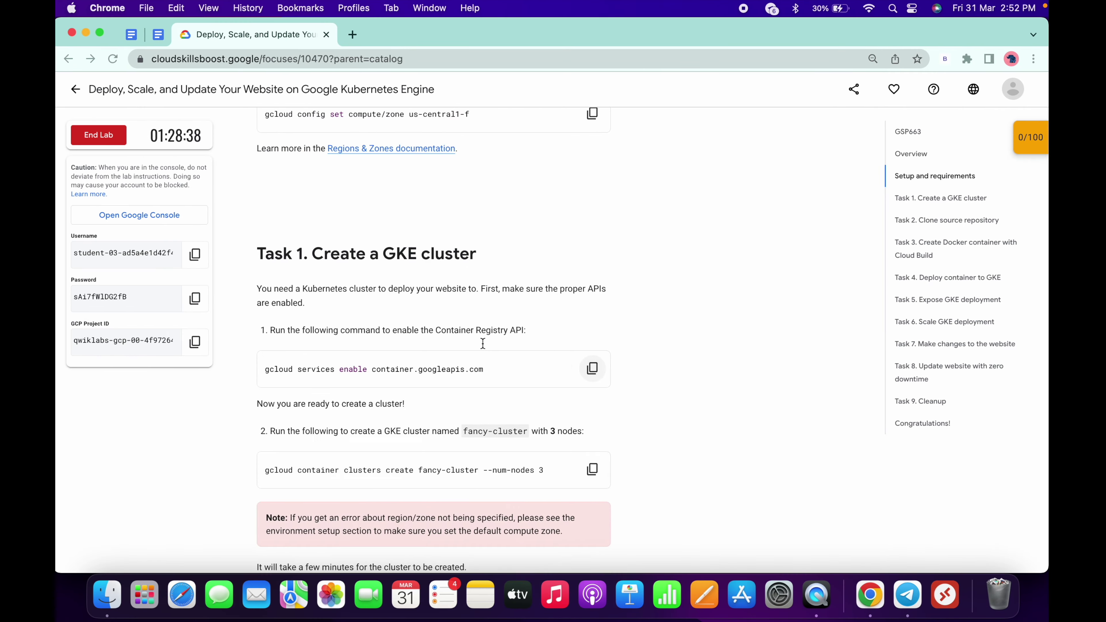
pyautogui.scroll(-3, 614, 296)
pyautogui.click(594, 285)
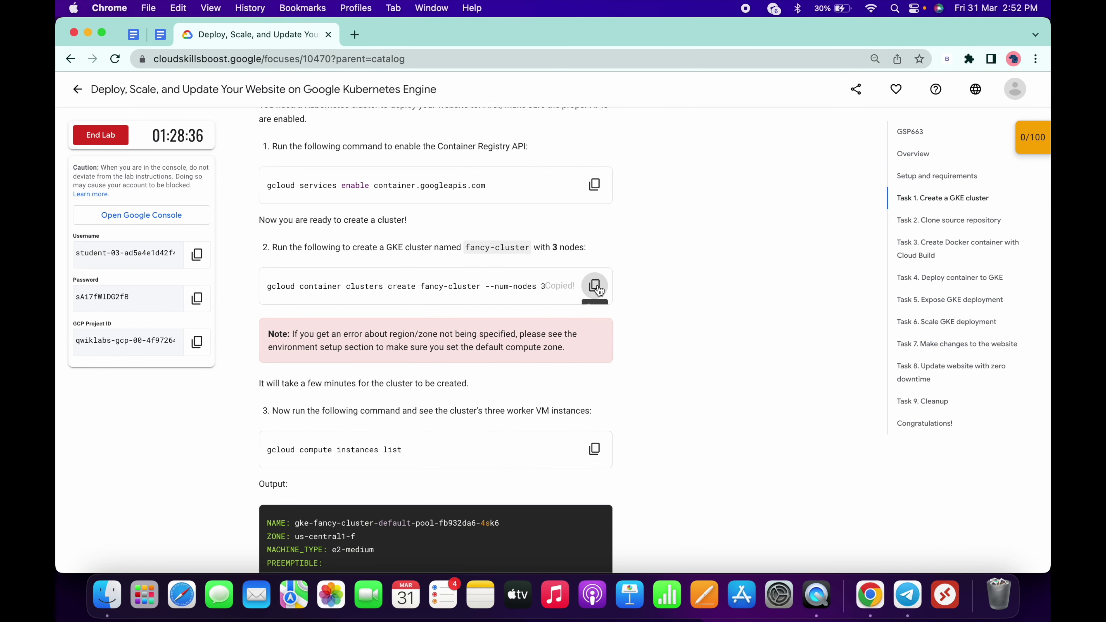
pyautogui.hotkey('ctrl', 'Right')
pyautogui.press('super+v')
pyautogui.press('Return')
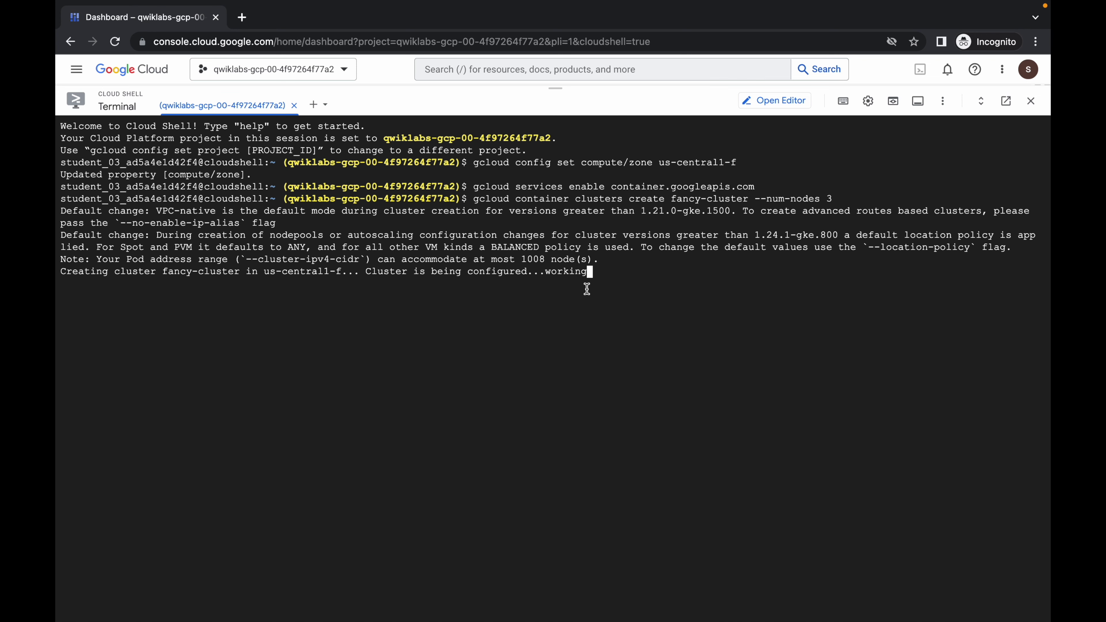
# Step: Search the console for "kuber", open Kubernetes Clusters in a new tab and view the details of fancy-cluster
pyautogui.hotkey('ctrl', 'Left')
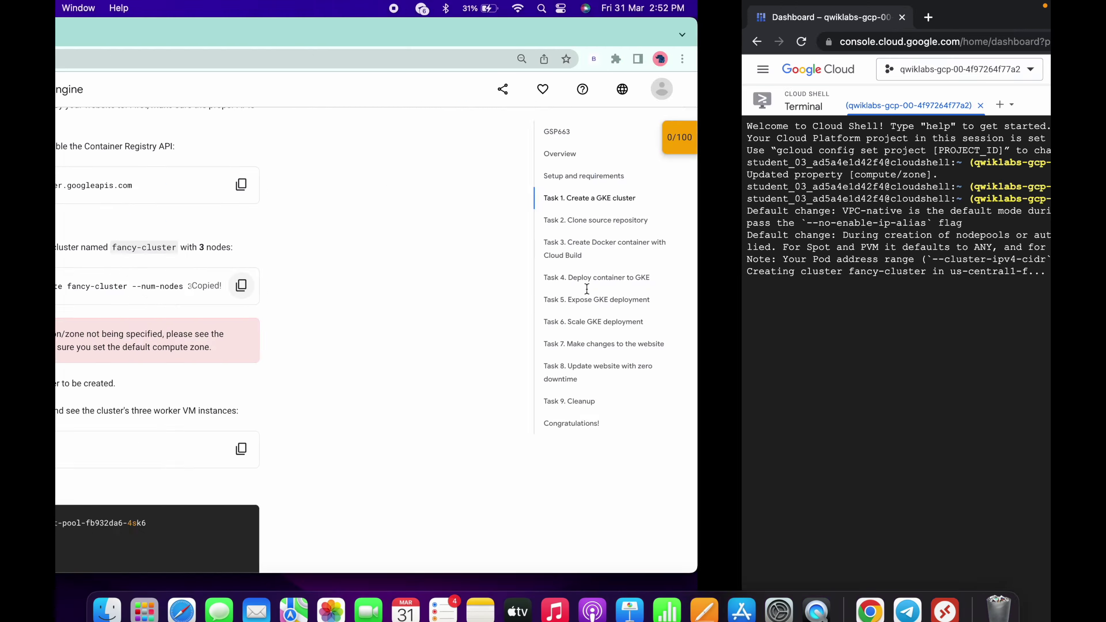
pyautogui.scroll(-5, 522, 352)
pyautogui.hotkey('ctrl', 'Right')
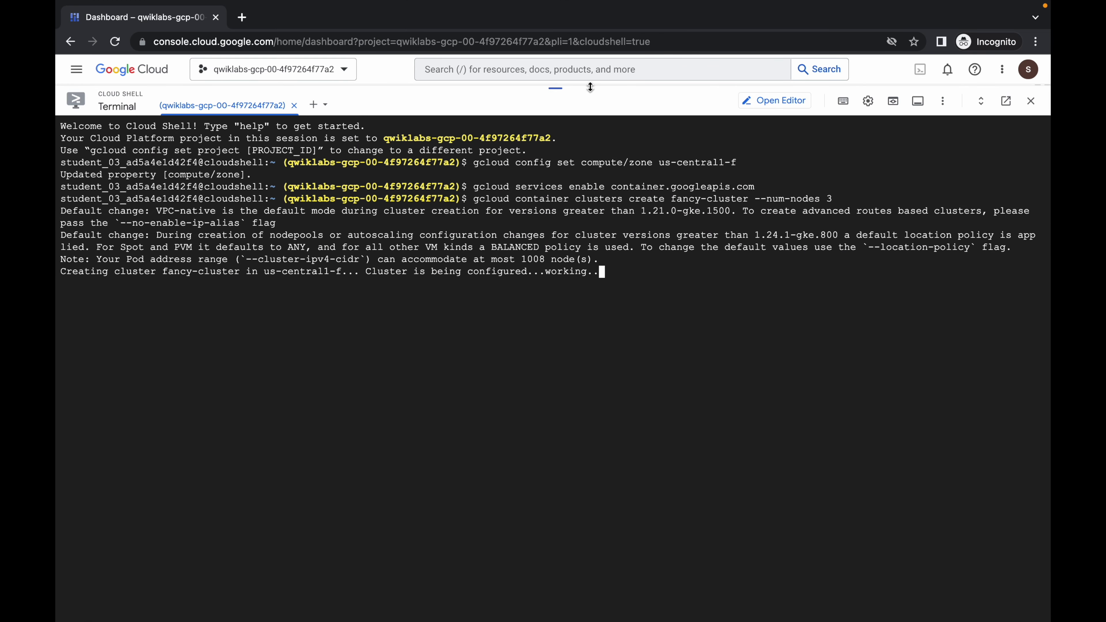
pyautogui.click(575, 69)
pyautogui.write('kuber')
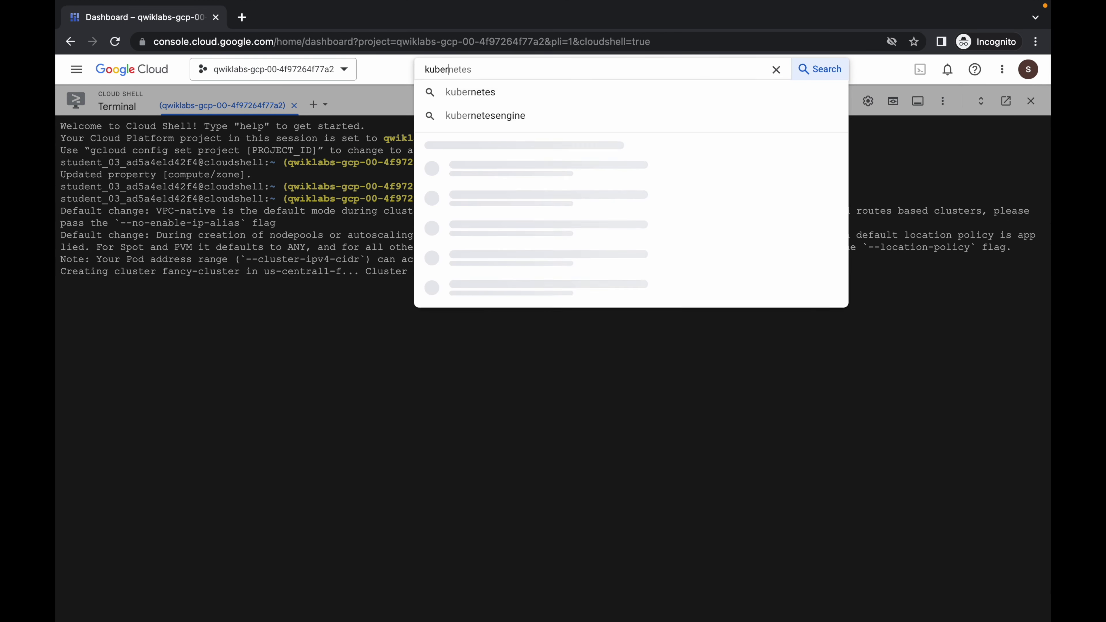
pyautogui.keyDown('super'); pyautogui.click(510, 177); pyautogui.keyUp('super')
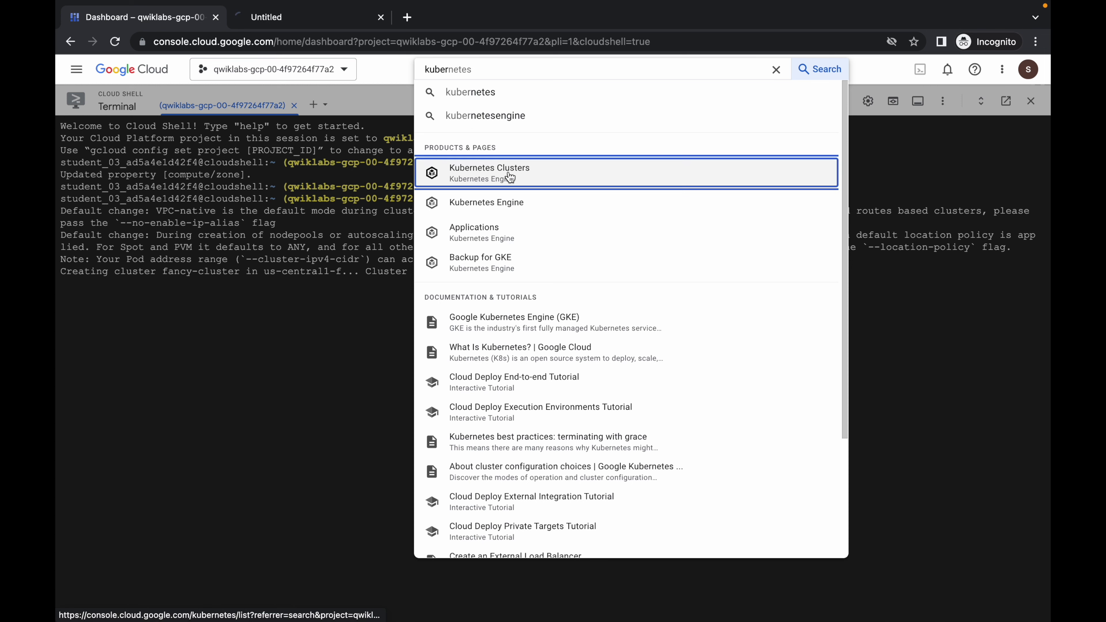
pyautogui.click(299, 29)
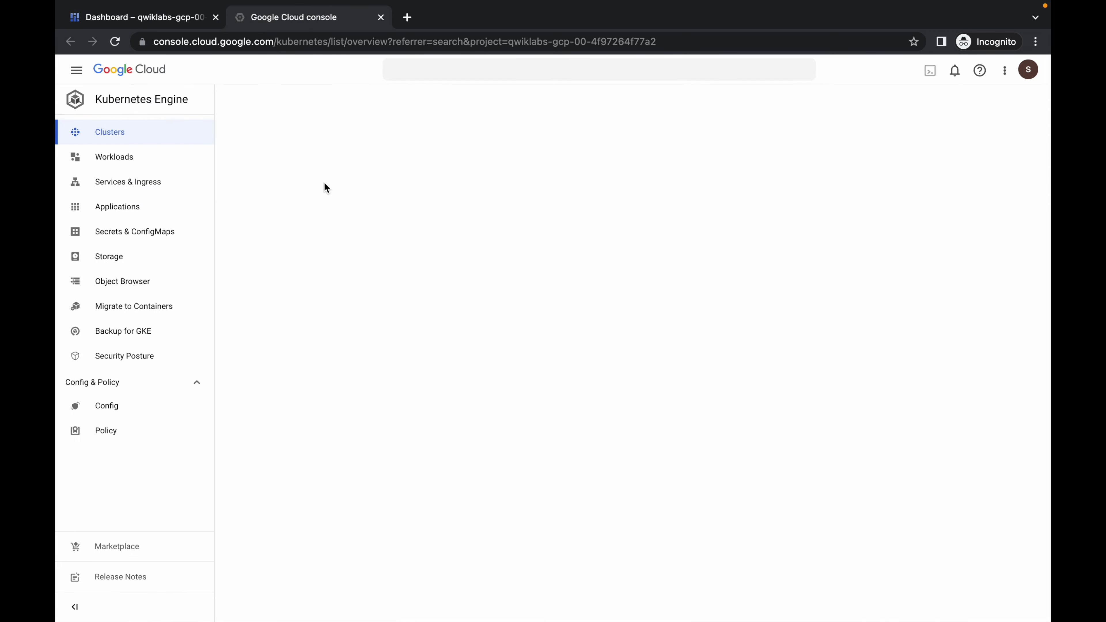
pyautogui.click(322, 317)
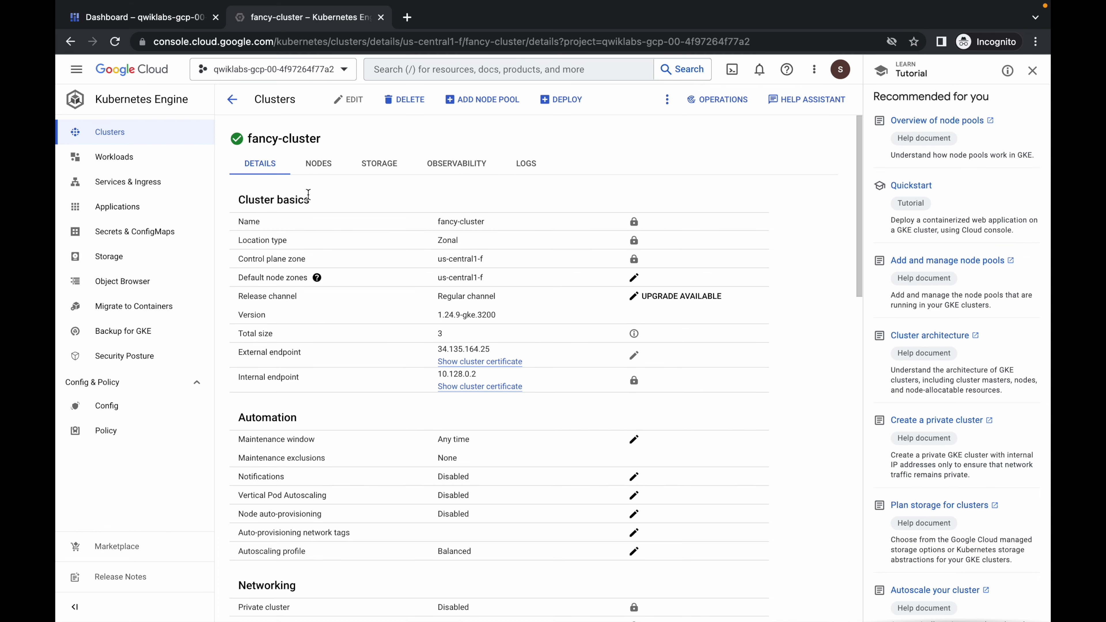
# Step: Return to the lab instructions and check the progress of the "Create a GKE cluster" objective
pyautogui.click(131, 18)
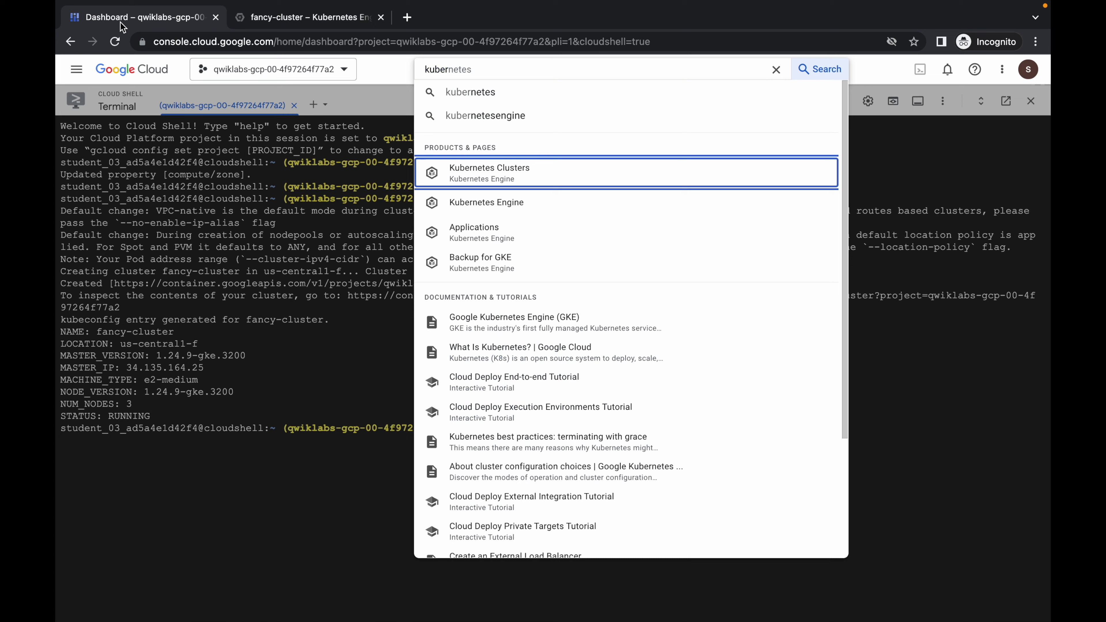
pyautogui.hotkey('ctrl', 'Left')
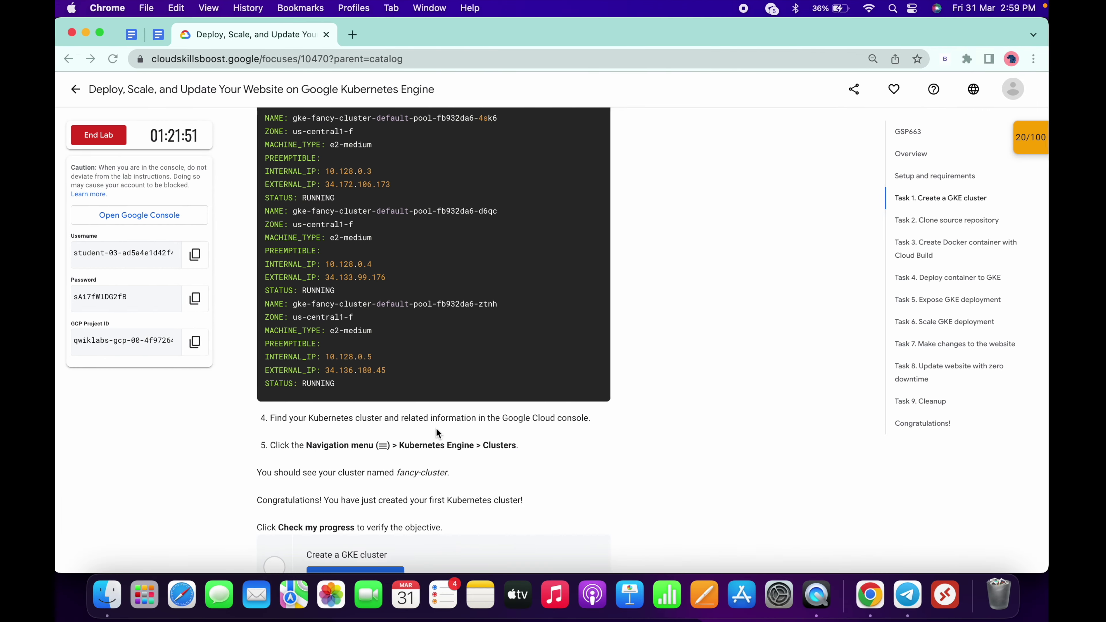
pyautogui.scroll(-4, 440, 426)
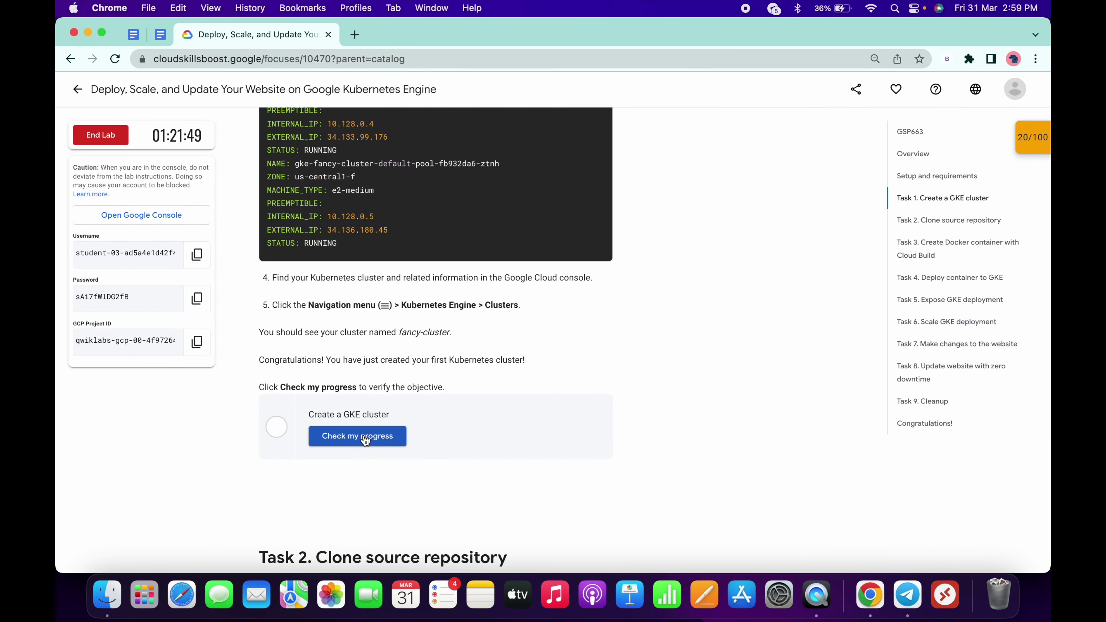
pyautogui.click(364, 435)
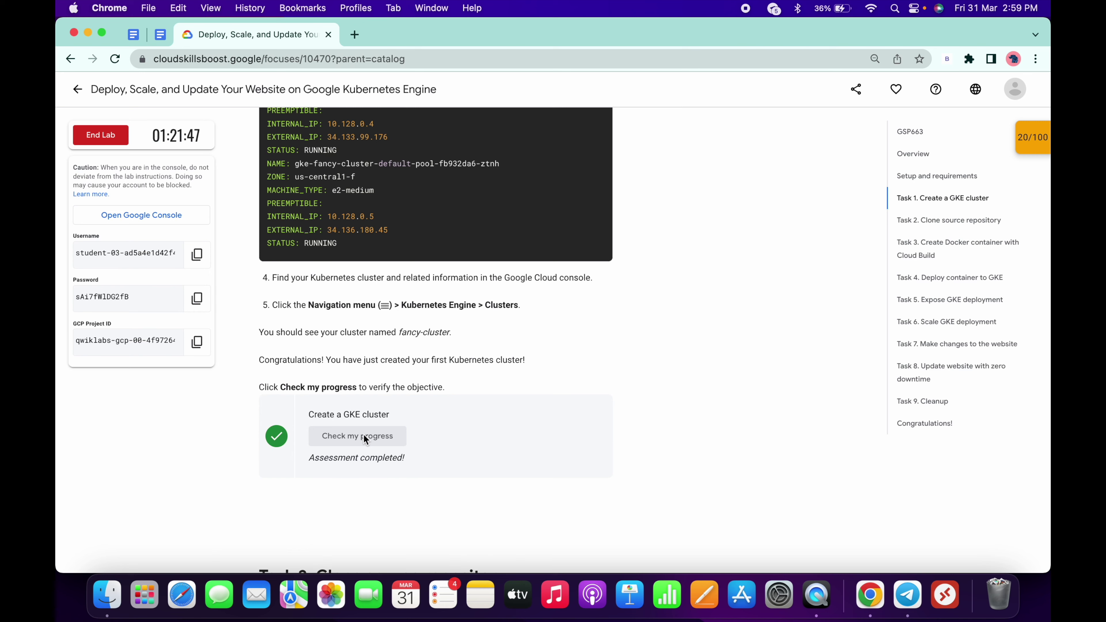
pyautogui.scroll(-4, 363, 434)
pyautogui.scroll(-8, 363, 434)
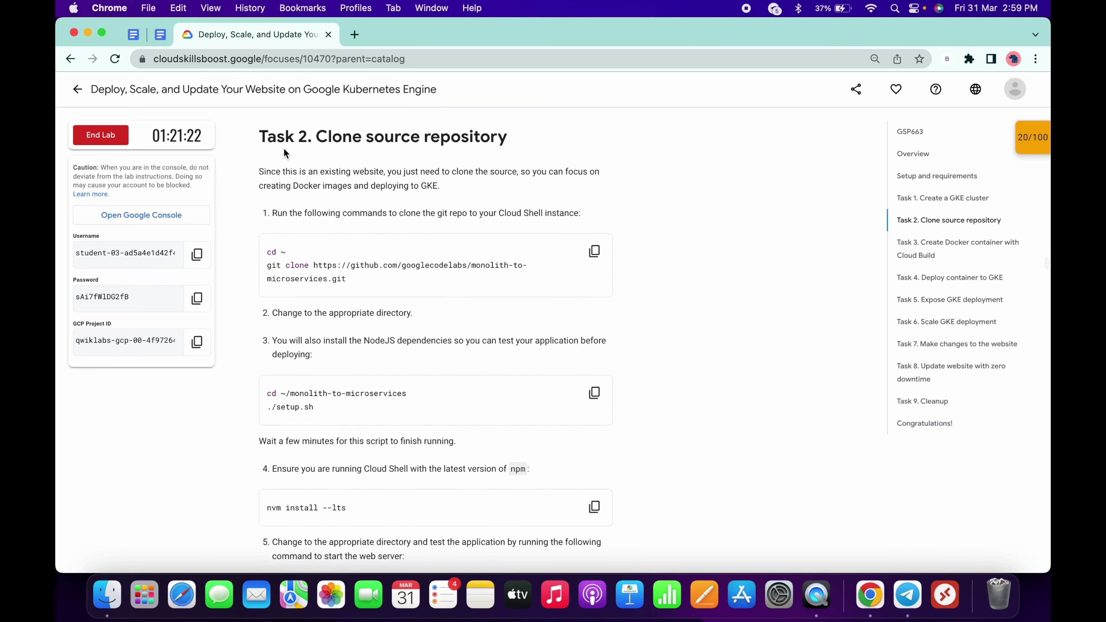
pyautogui.click(594, 251)
pyautogui.press('super+Tab')
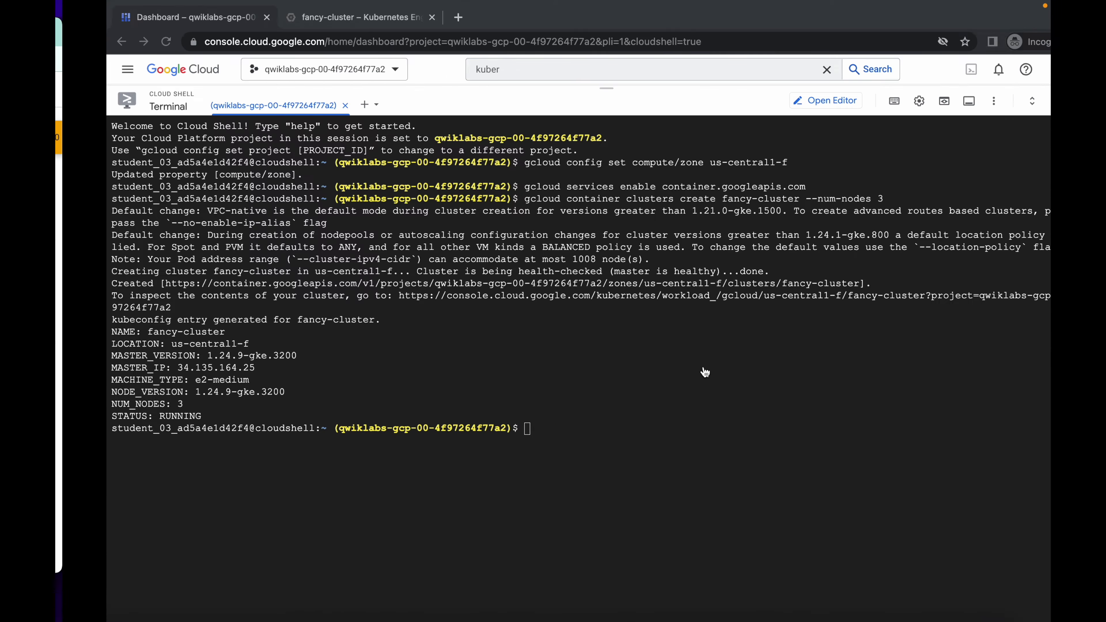
pyautogui.press('super+v')
pyautogui.press('Return')
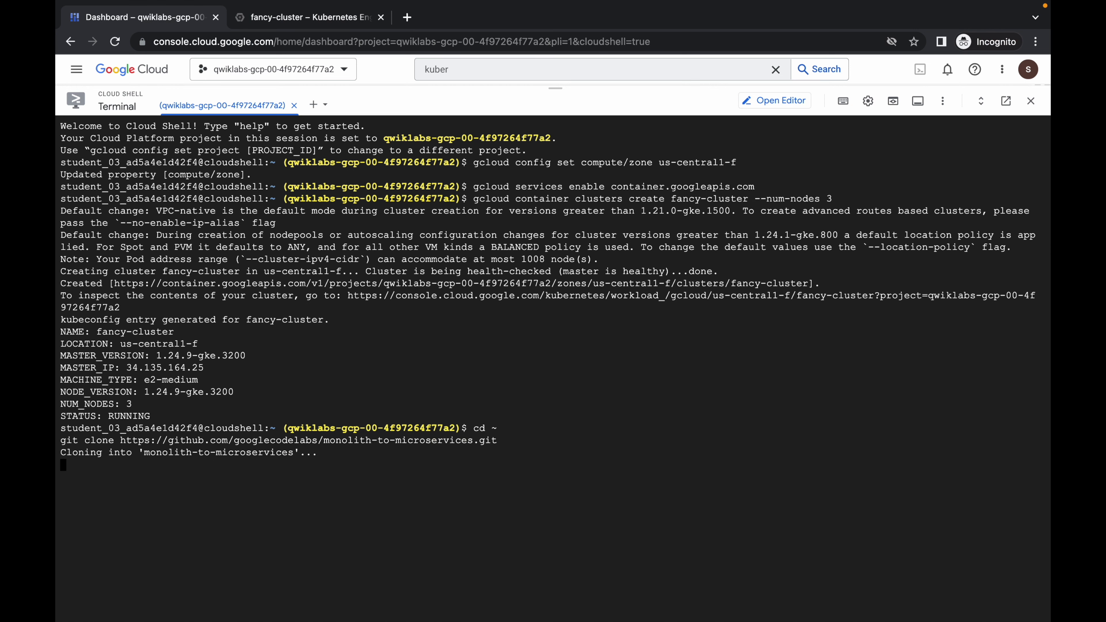
# Step: Install the NodeJS dependencies by changing to ~/monolith-to-microservices and running ./setup.sh
pyautogui.press('super+Tab')
pyautogui.scroll(-5, 481, 360)
pyautogui.click(594, 256)
pyautogui.press('super+Tab')
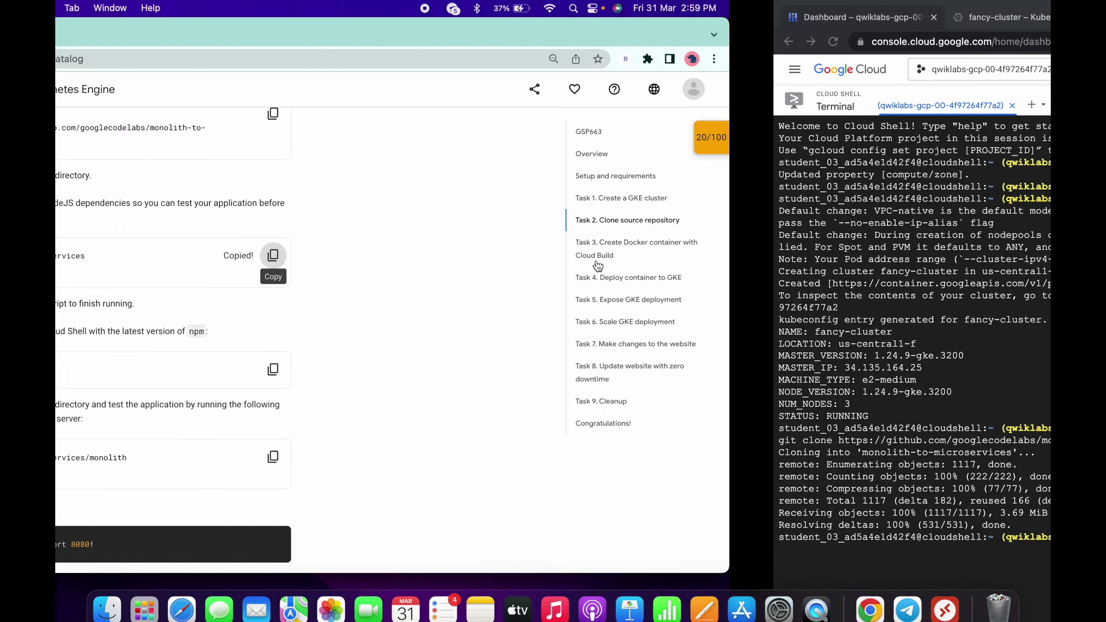
pyautogui.press('super+v')
pyautogui.press('Return')
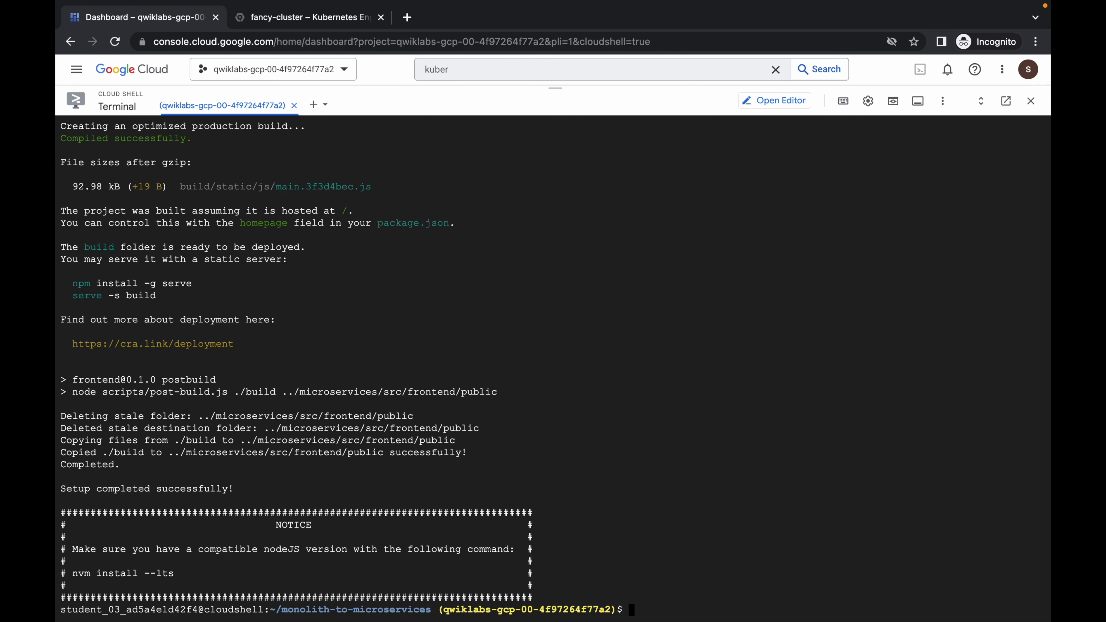
# Step: Skip to Task 3 of the lab and run gcloud services enable cloudbuild.googleapis.com in Cloud Shell
pyautogui.hotkey('ctrl', 'Right')
pyautogui.scroll(-3, 592, 257)
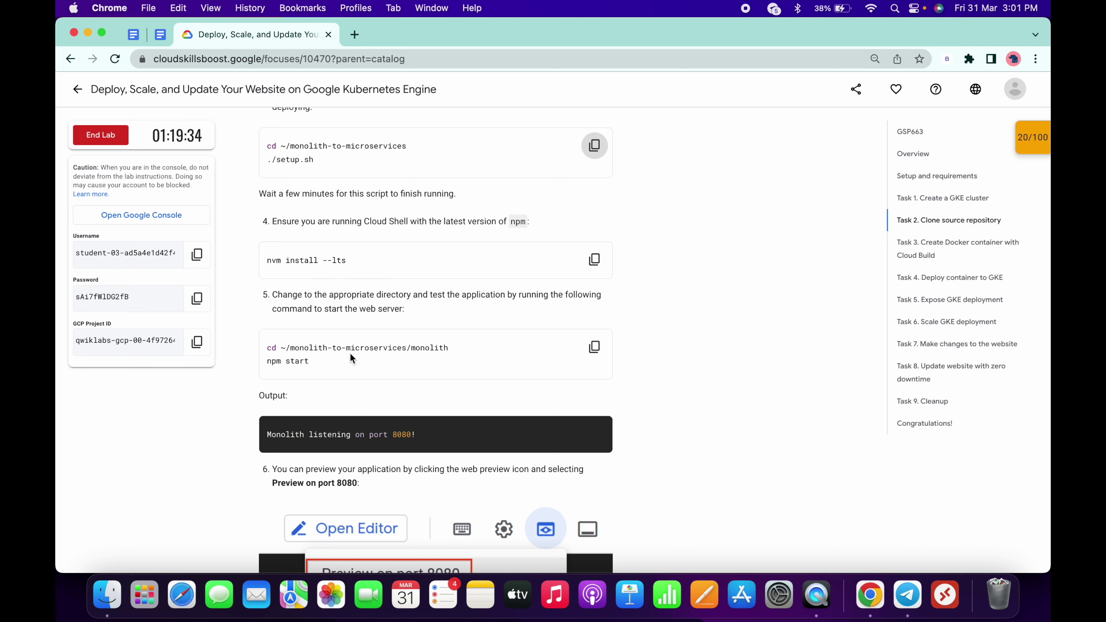
pyautogui.scroll(-5, 350, 353)
pyautogui.scroll(-5, 350, 353)
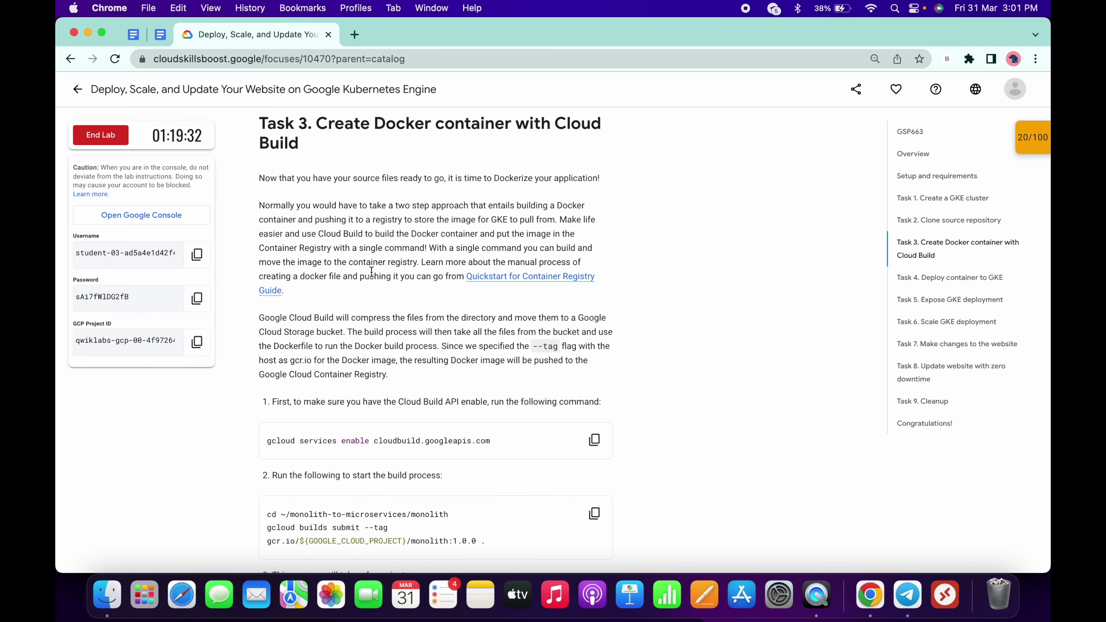
pyautogui.scroll(6, 372, 272)
pyautogui.scroll(5, 372, 272)
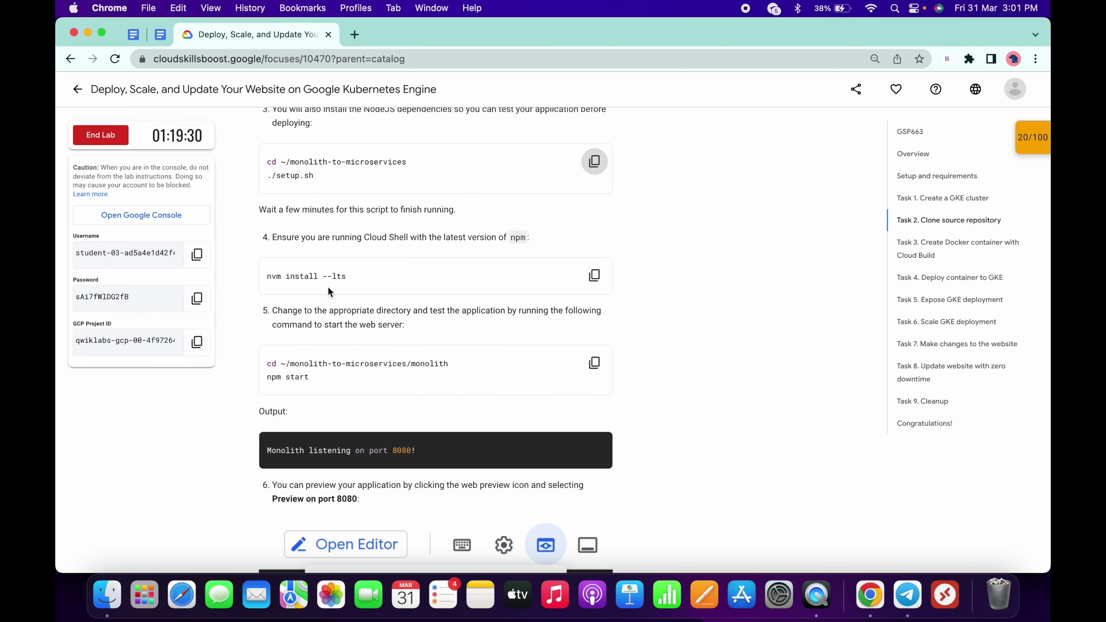
pyautogui.scroll(-7, 339, 376)
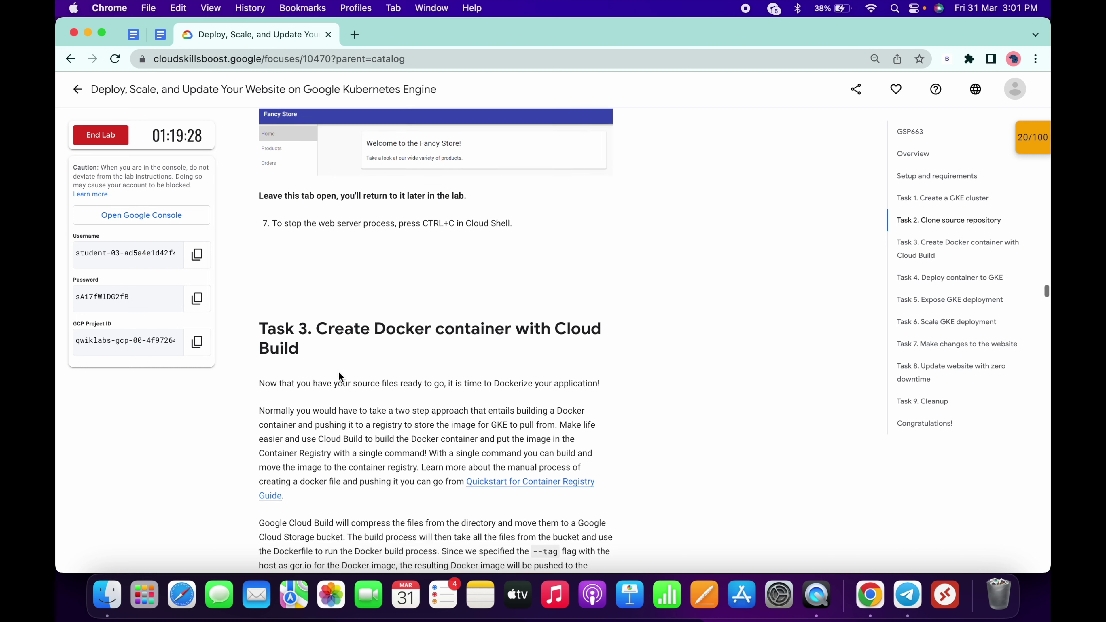
pyautogui.scroll(-8, 272, 346)
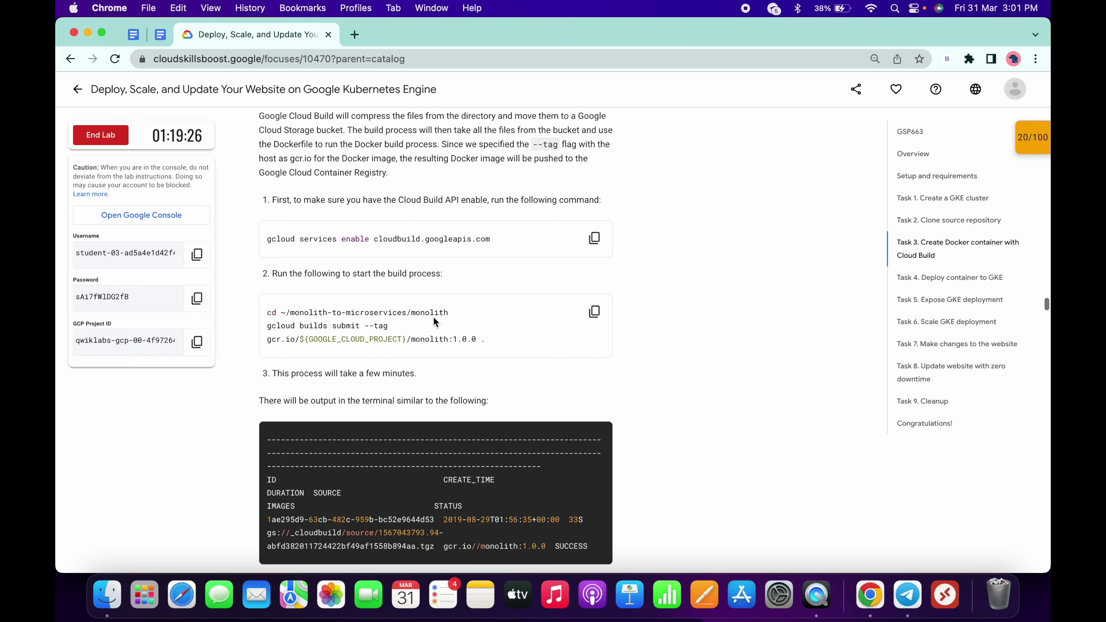
pyautogui.click(595, 240)
pyautogui.hotkey('ctrl', 'Right')
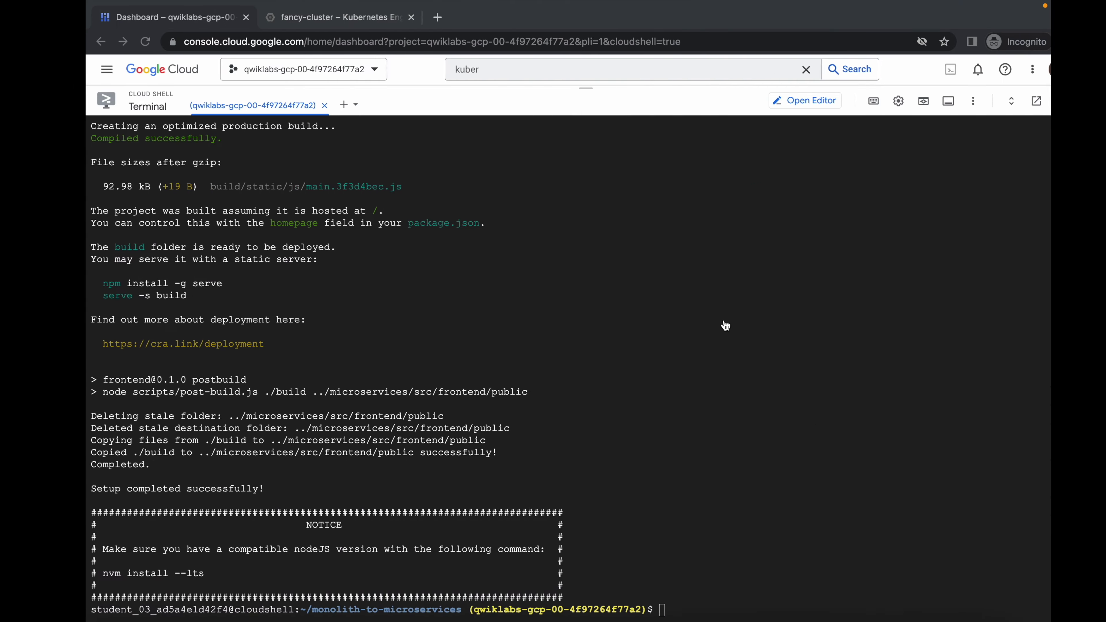
pyautogui.press('super+v')
pyautogui.press('Return')
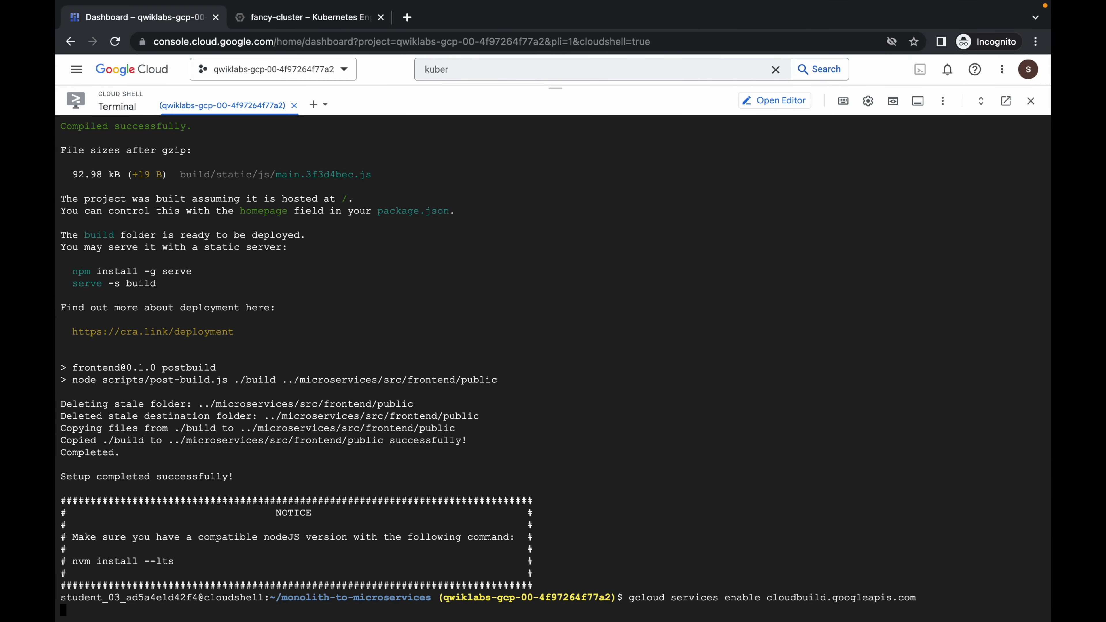
# Step: Build the Docker container in Cloud Shell by running cd ~/monolith-to-microservices/monolith and gcloud builds submit --tag gcr.io/${GOOGLE_CLOUD_PROJECT}/monolith:1.0.0
pyautogui.hotkey('ctrl', 'Left')
pyautogui.scroll(-2, 554, 327)
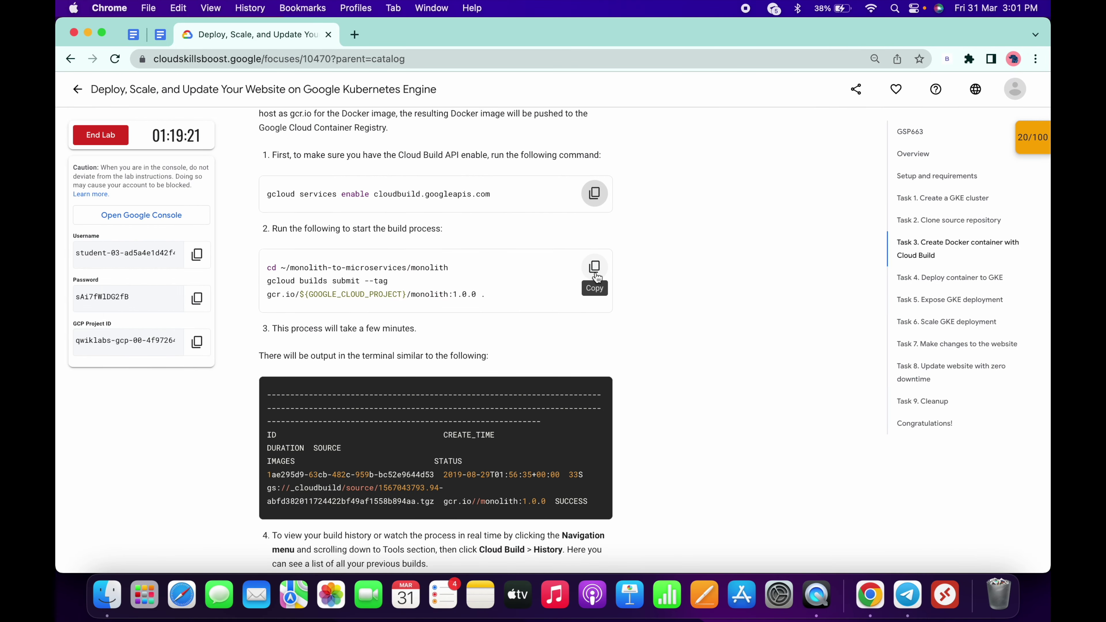
pyautogui.click(595, 267)
pyautogui.hotkey('ctrl', 'Right')
pyautogui.press('super+v')
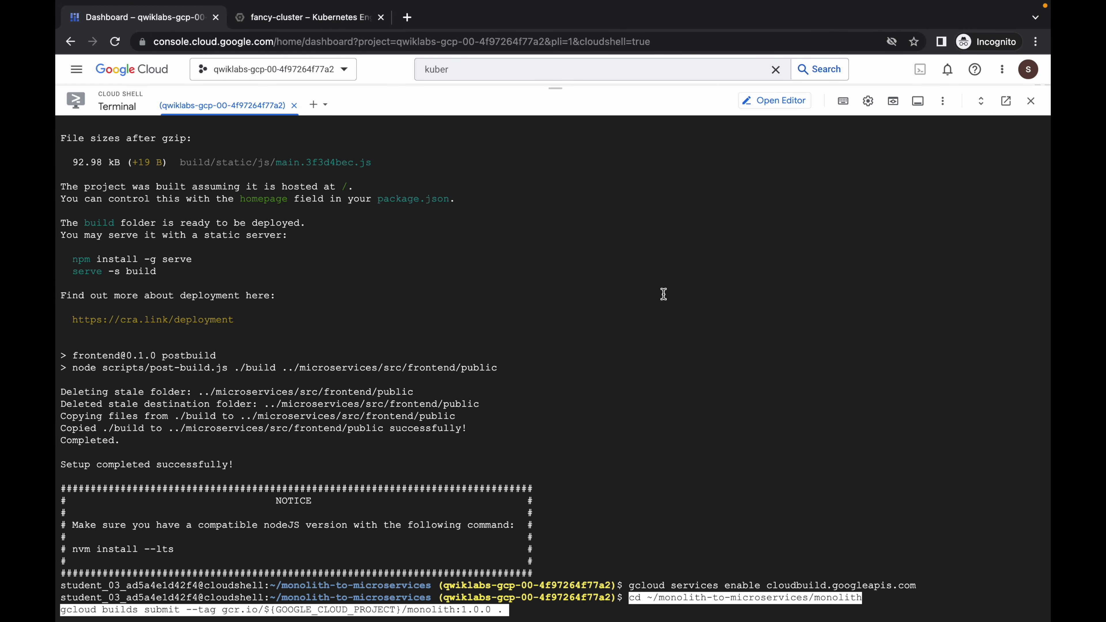
pyautogui.press('Return')
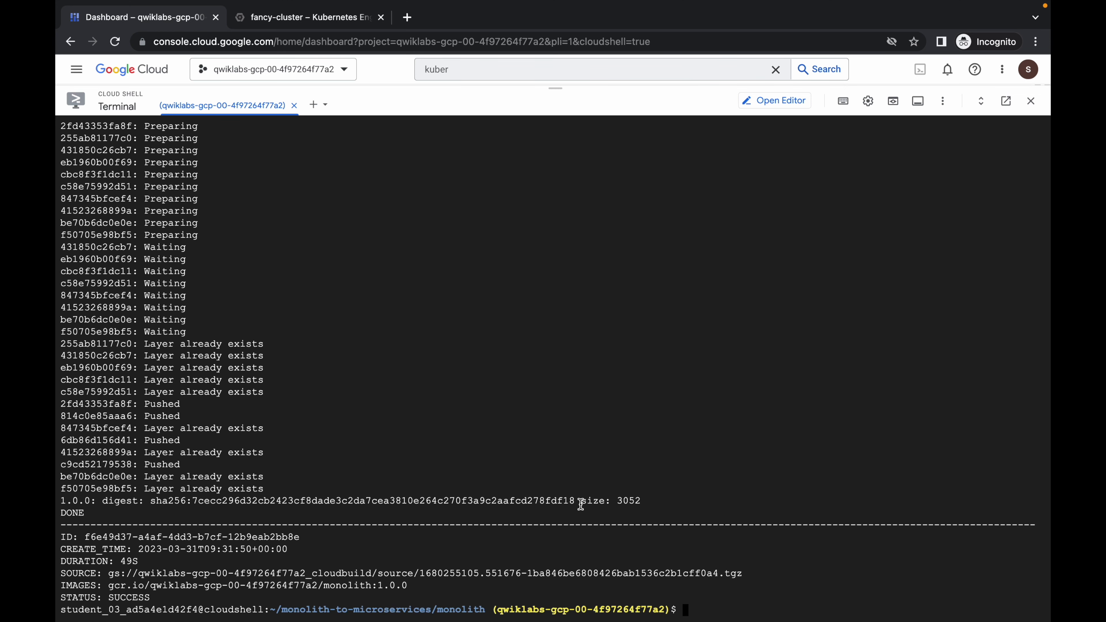
# Step: Return to the lab instructions and check the progress of the "Create Docker container with Cloud Build" objective
pyautogui.hotkey('ctrl', 'Left')
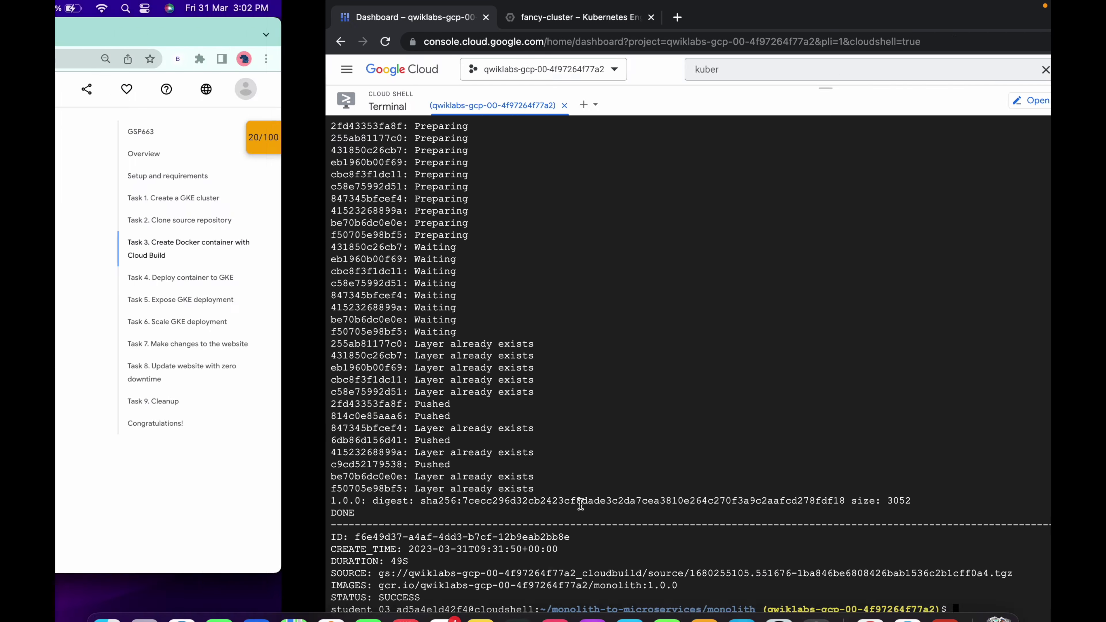
pyautogui.scroll(-10, 432, 429)
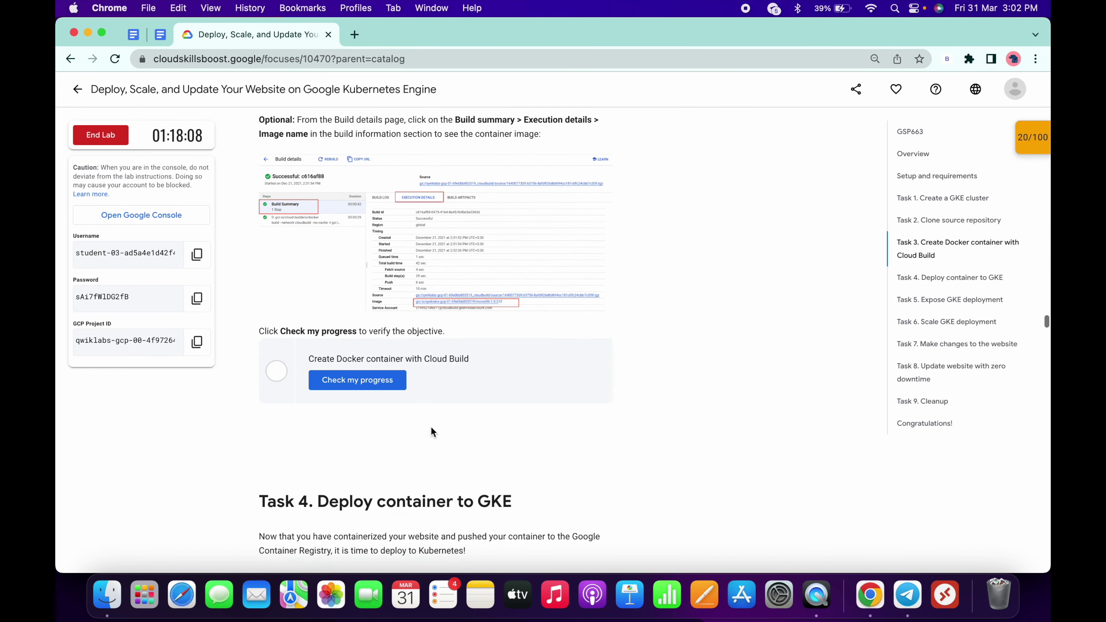
pyautogui.click(362, 346)
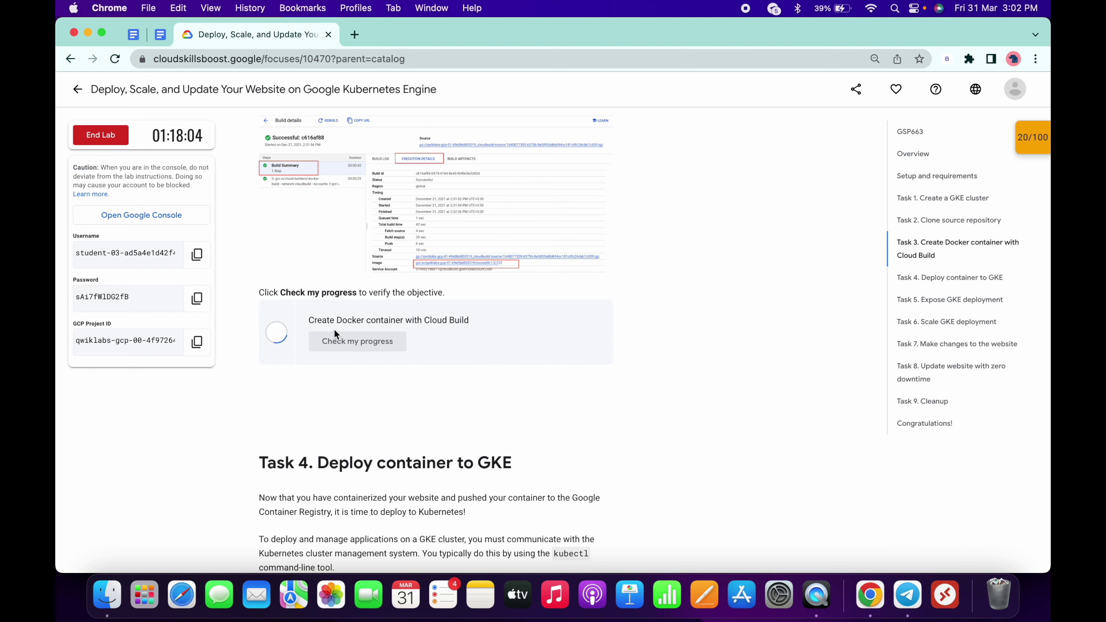
# Step: Deploy the application from Task 4 by running kubectl create deployment monolith --image=gcr.io/${GOOGLE_CLOUD_PROJECT}/monolith:1.0.0 in Cloud Shell
pyautogui.scroll(-15, 378, 397)
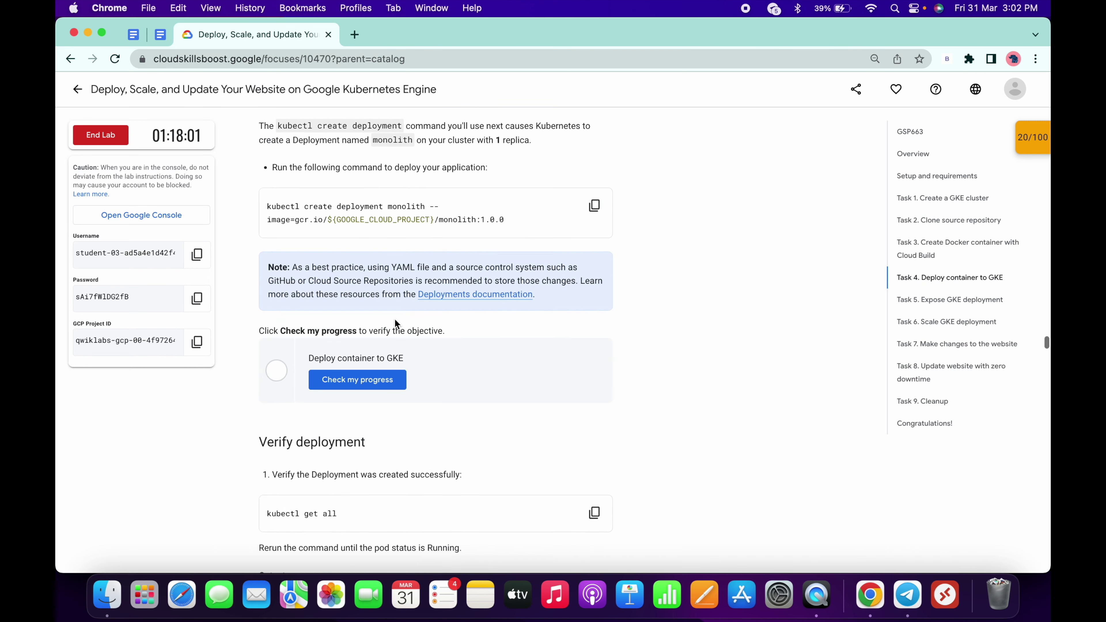
pyautogui.click(594, 205)
pyautogui.hotkey('ctrl', 'Right')
pyautogui.press('super+v')
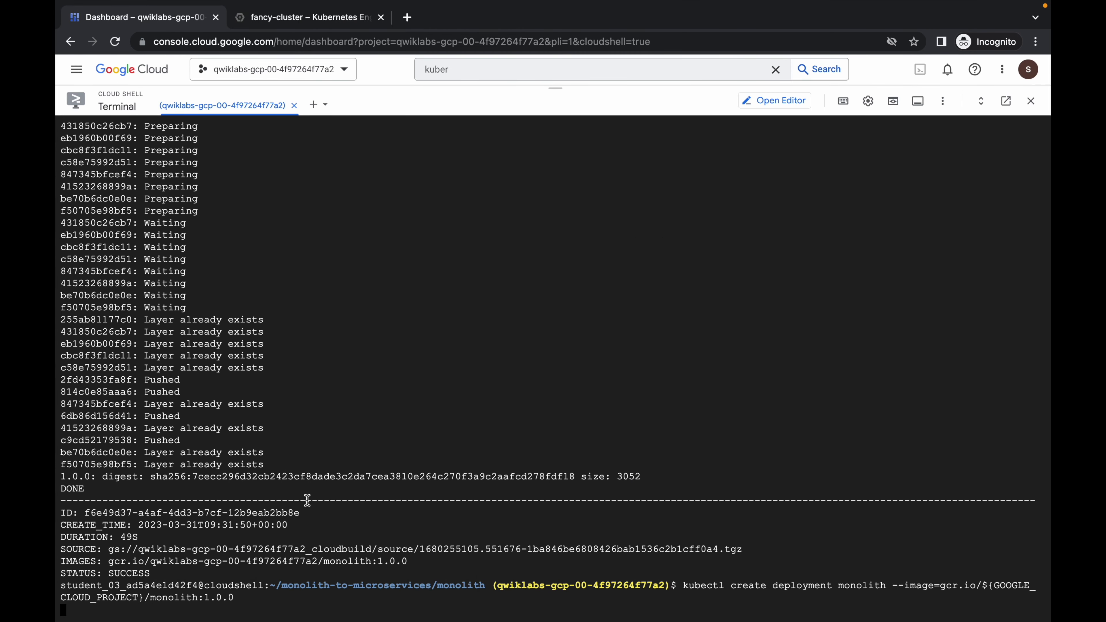
# Step: Return to the lab instructions, check the progress of the "Deploy container to GKE" objective and read its feedback
pyautogui.hotkey('ctrl', 'Left')
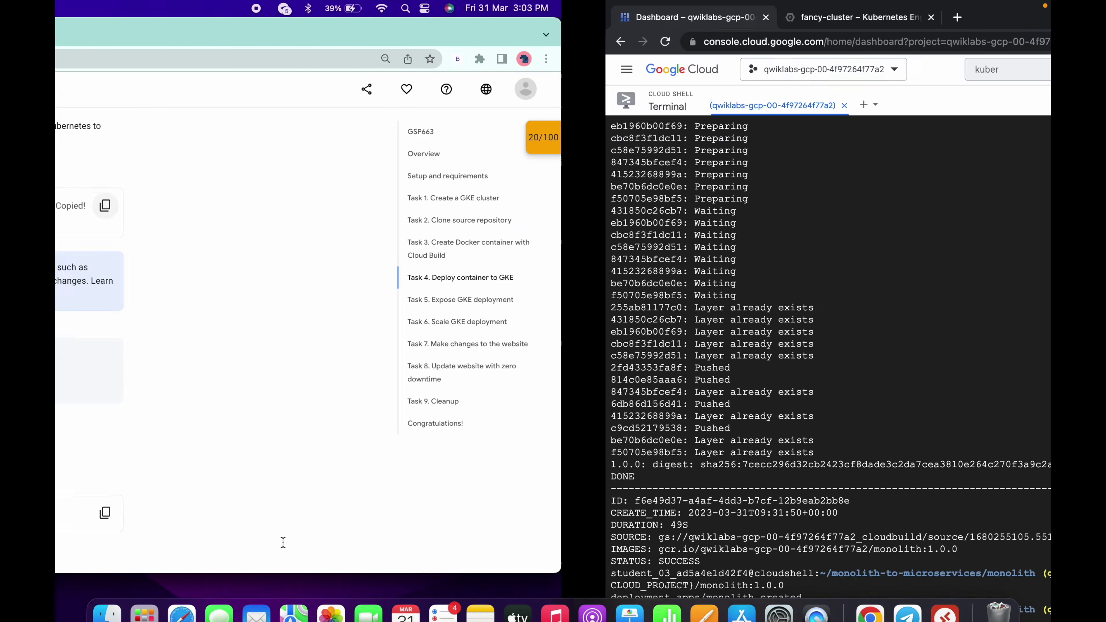
pyautogui.click(343, 381)
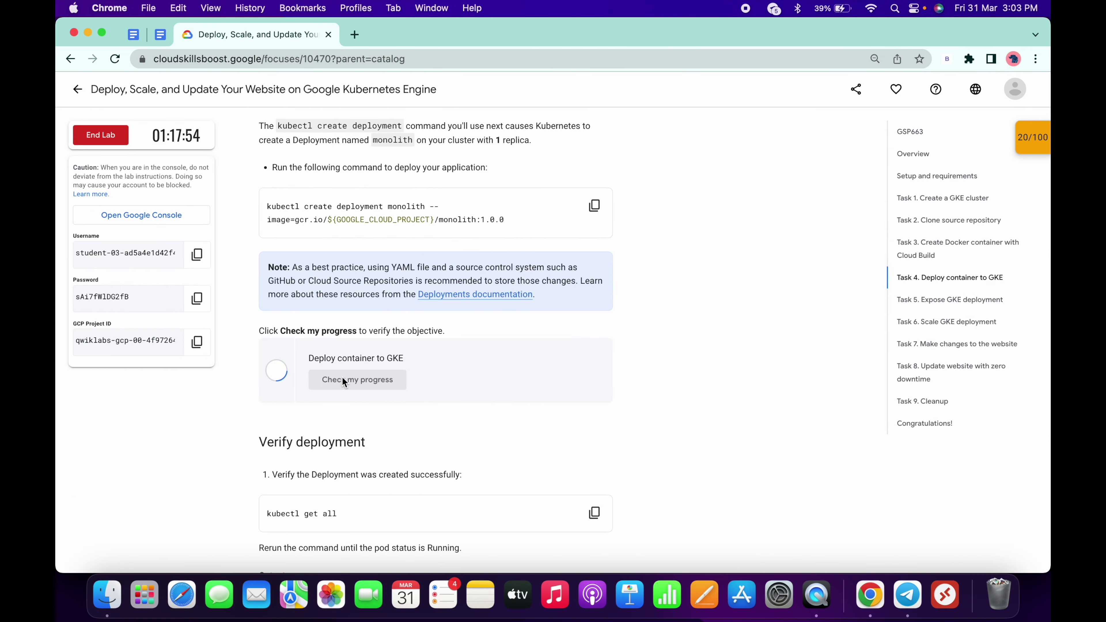
pyautogui.moveTo(309, 402); pyautogui.dragTo(516, 402)
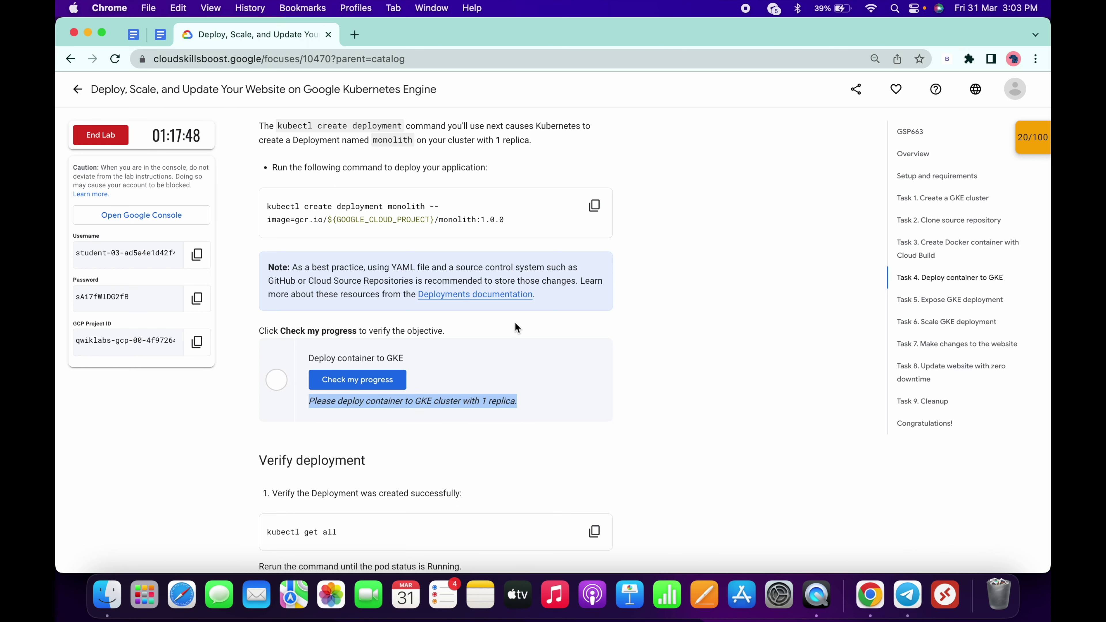
pyautogui.scroll(-5, 451, 339)
pyautogui.click(332, 317)
pyautogui.rightClick(338, 314)
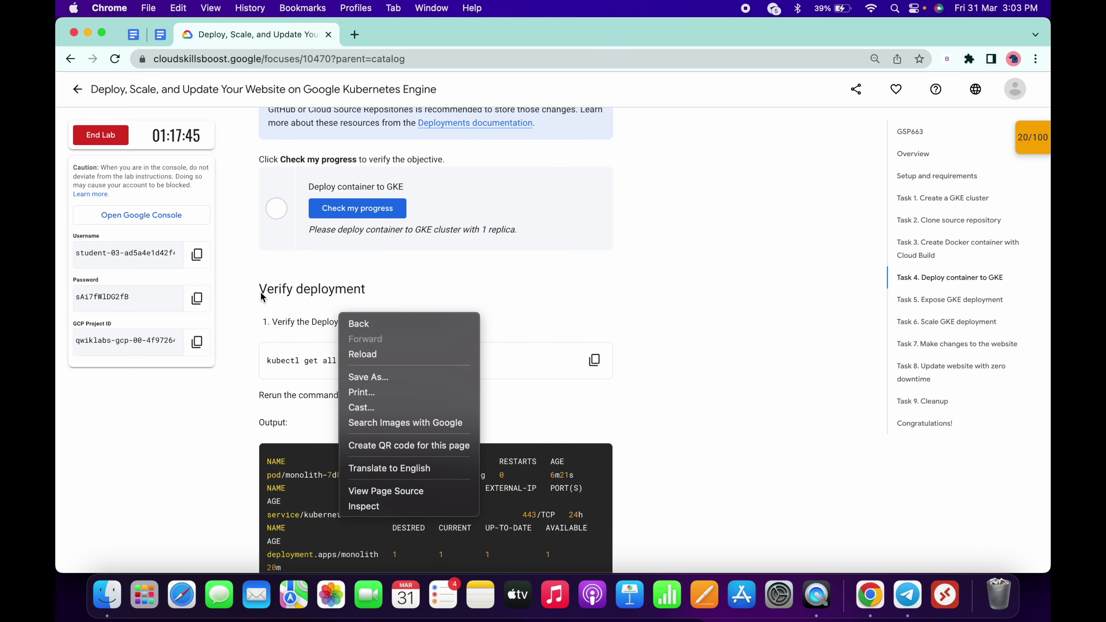
pyautogui.click(475, 303)
# Step: Go on to the end of Task 5 and check the progress of the "Expose GKE Deployment" objective
pyautogui.scroll(-2, 384, 311)
pyautogui.scroll(-10, 385, 311)
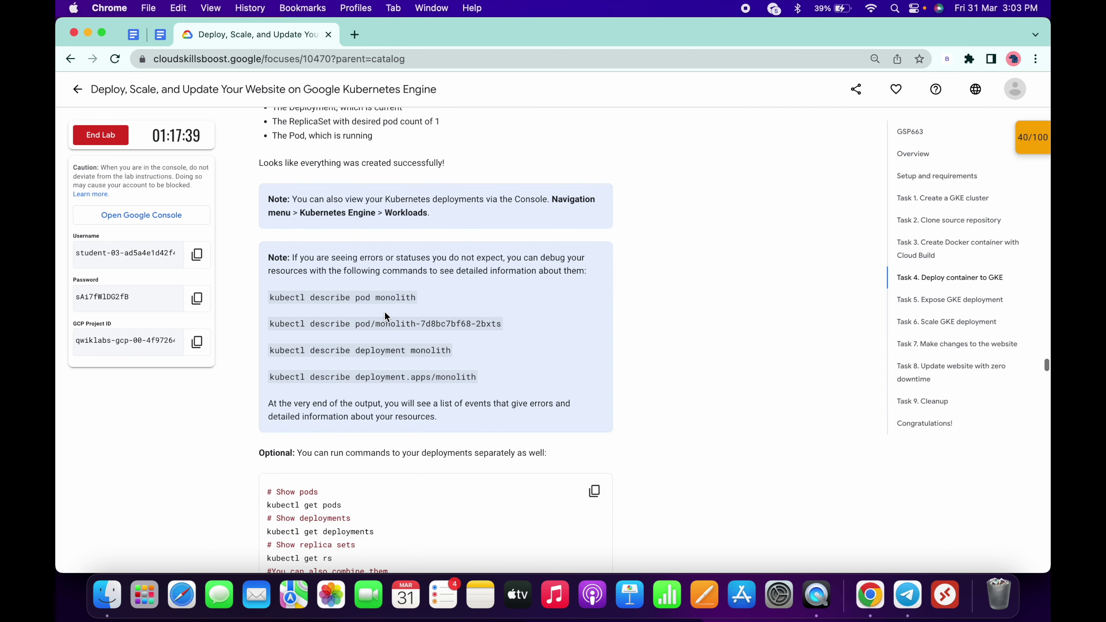
pyautogui.scroll(-15, 384, 312)
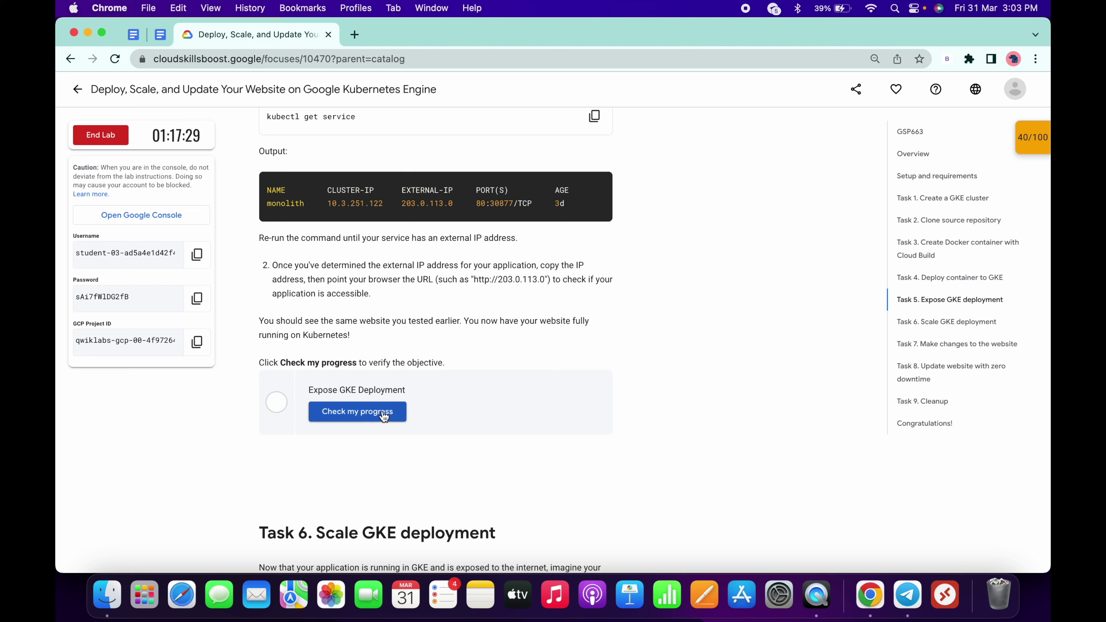
pyautogui.click(382, 411)
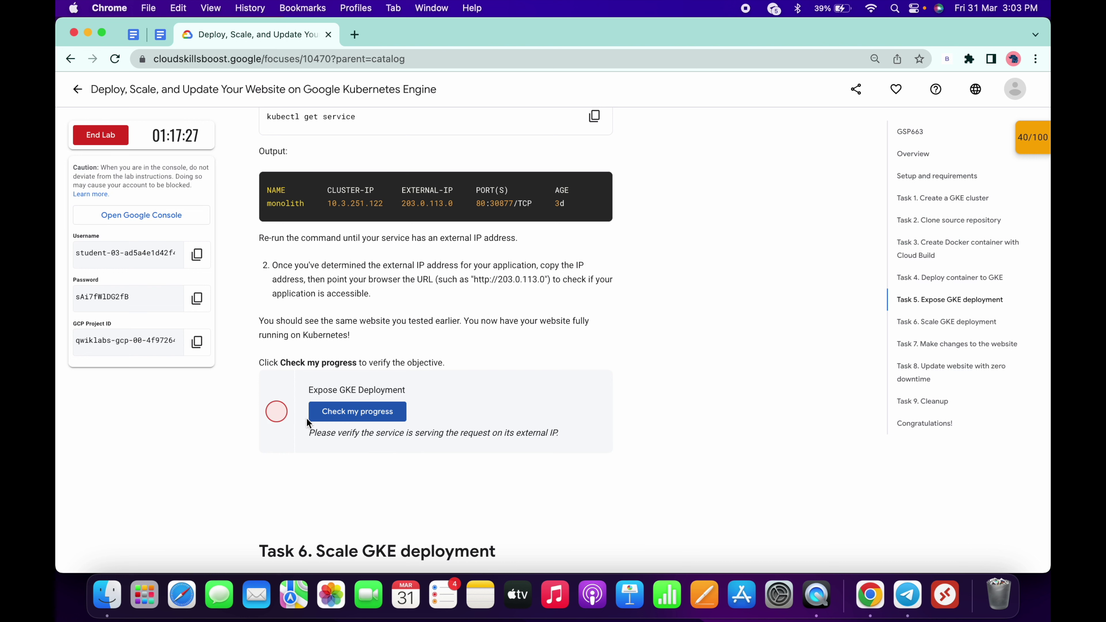